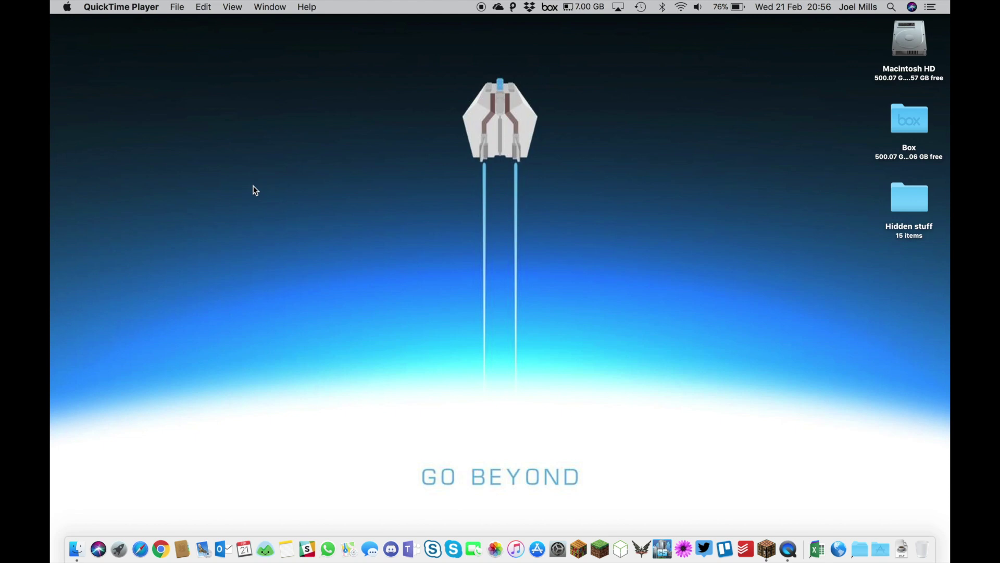
# Switch from the video player to Finder and show the Go menu
pyautogui.click(254, 186)
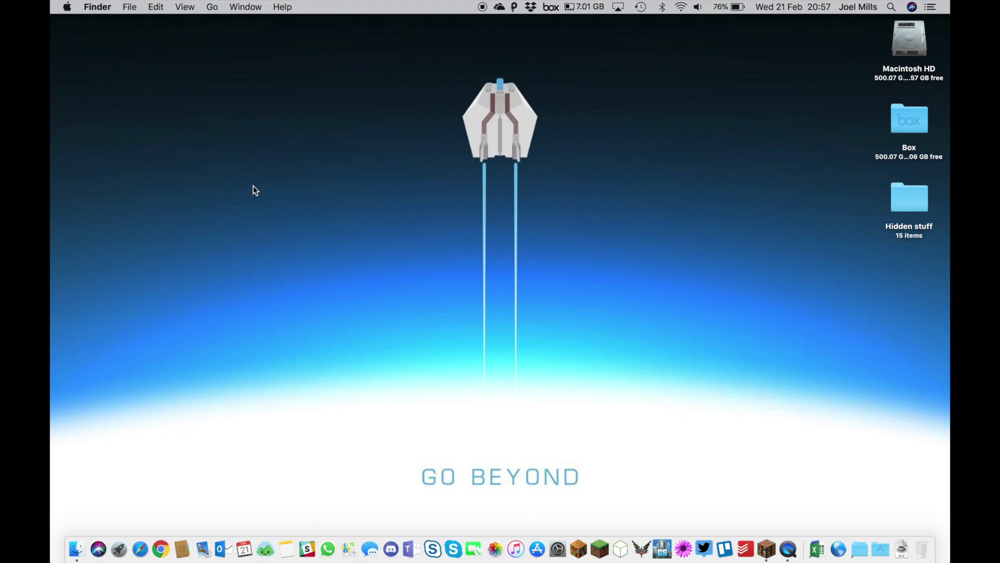
pyautogui.click(215, 9)
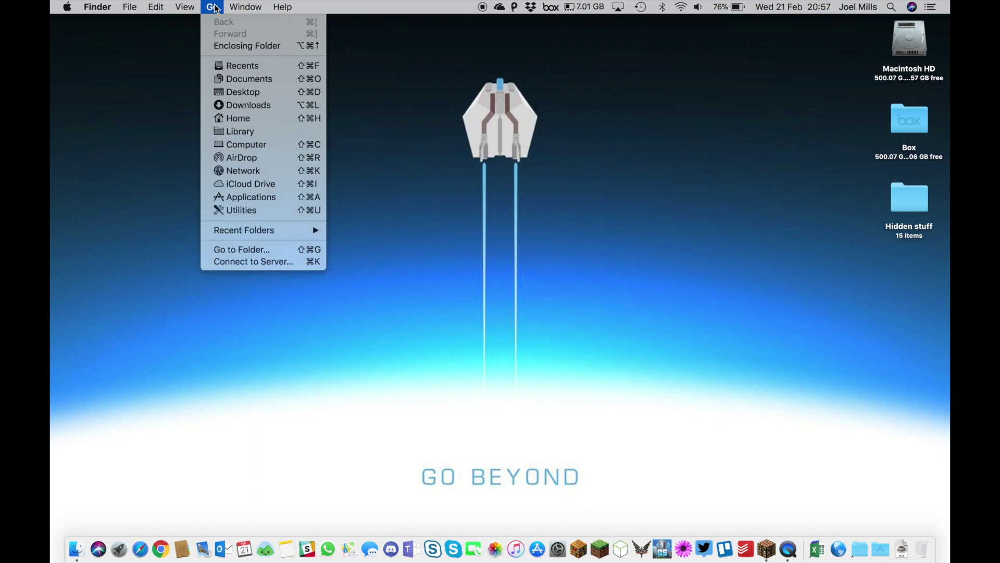
# Open the hidden user Library folder with Option in the Go menu and enlarge its window
pyautogui.press('alt')
pyautogui.press('alt')
pyautogui.press('alt')
pyautogui.press('alt')
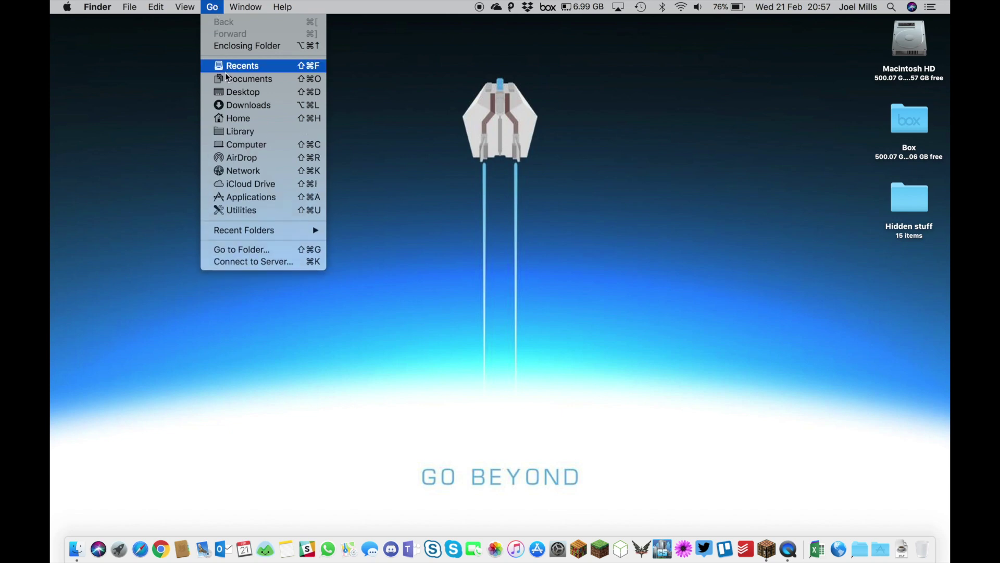
pyautogui.click(234, 135)
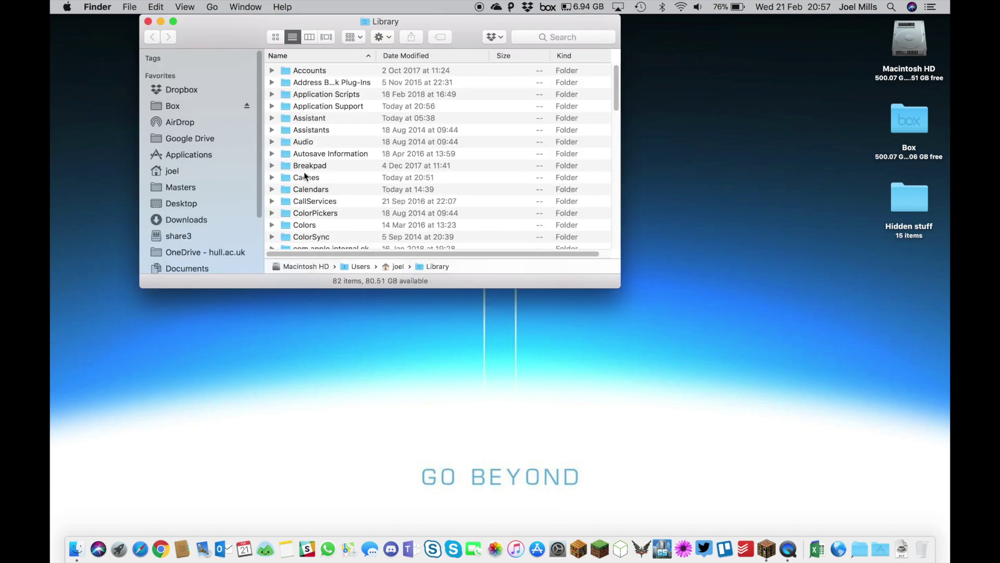
pyautogui.moveTo(619, 287); pyautogui.dragTo(753, 389)
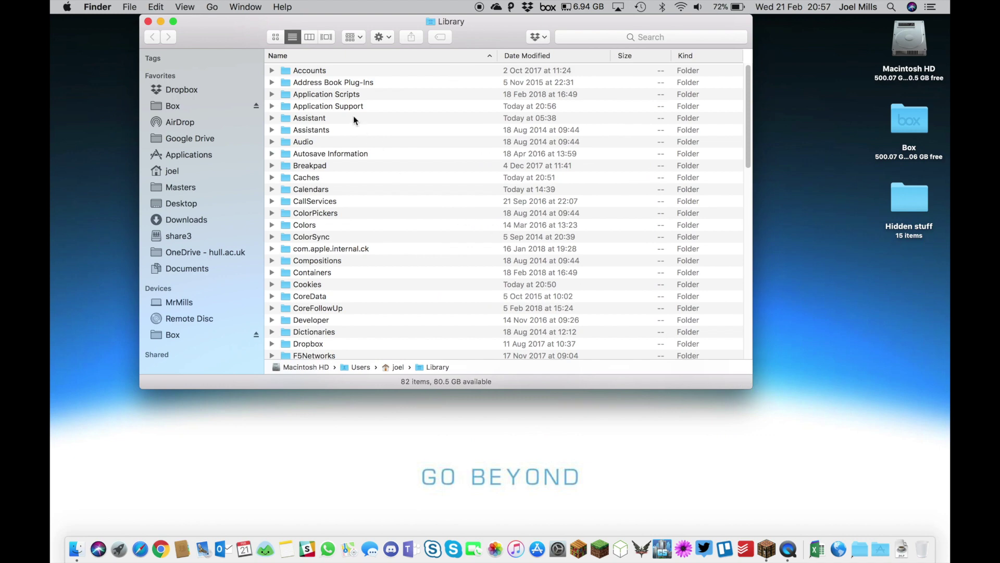
# Open Application Support › minecraft › saves to list the 16 world folders, then bring Minecraft forward
pyautogui.doubleClick(338, 107)
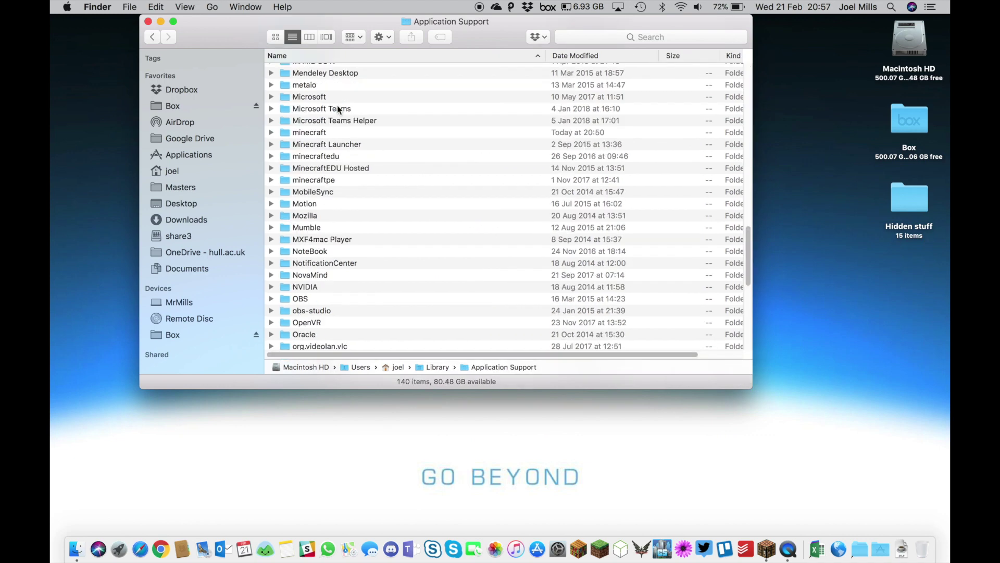
pyautogui.scroll(-10, 390, 123)
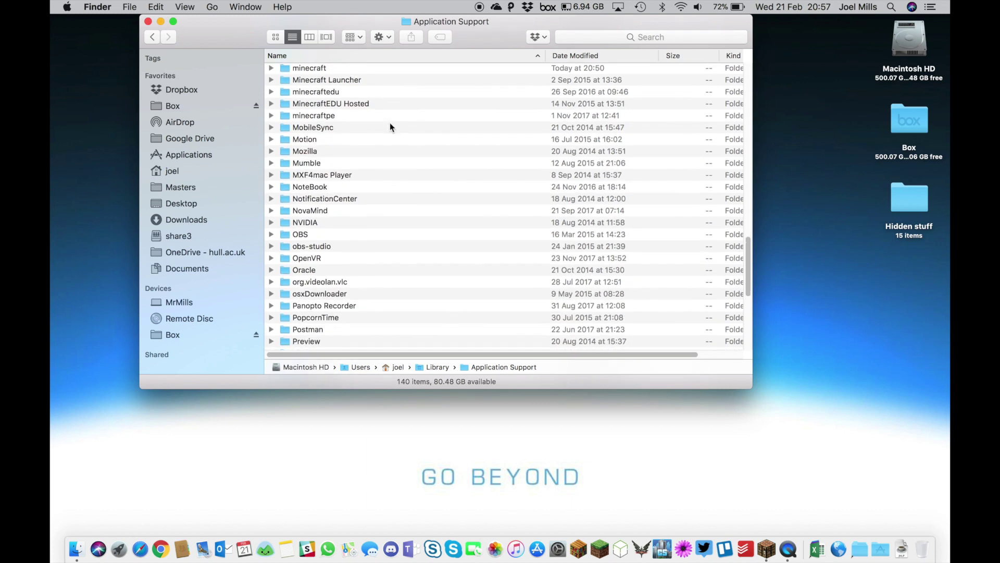
pyautogui.scroll(-5, 390, 123)
pyautogui.scroll(6, 390, 123)
pyautogui.scroll(8, 390, 125)
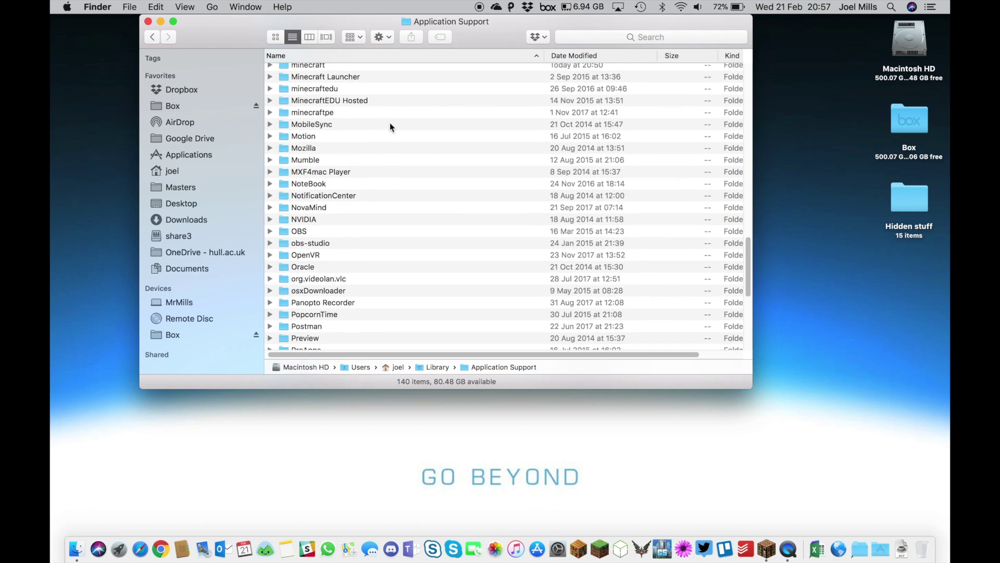
pyautogui.scroll(2, 390, 125)
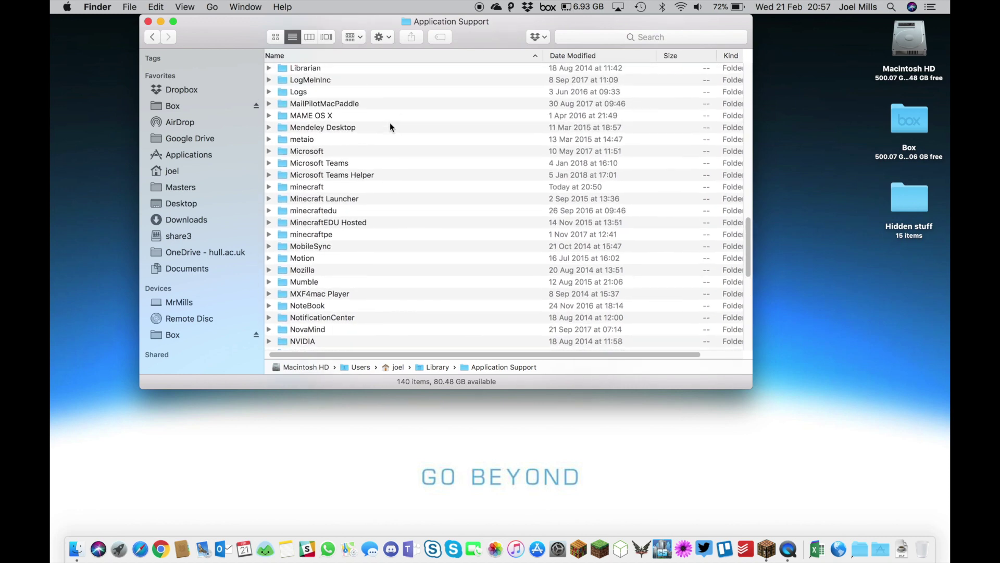
pyautogui.click(286, 188)
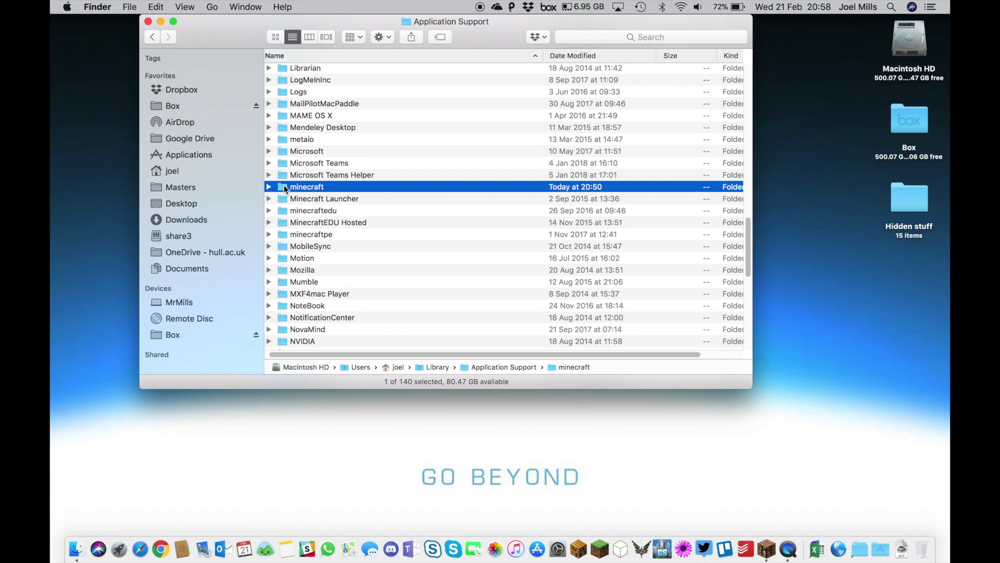
pyautogui.doubleClick(286, 188)
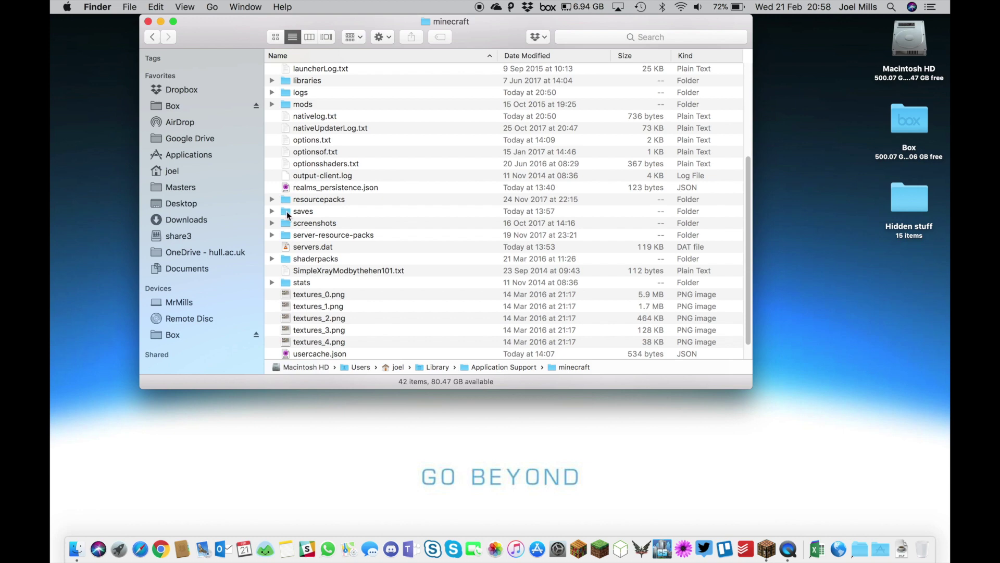
pyautogui.doubleClick(287, 212)
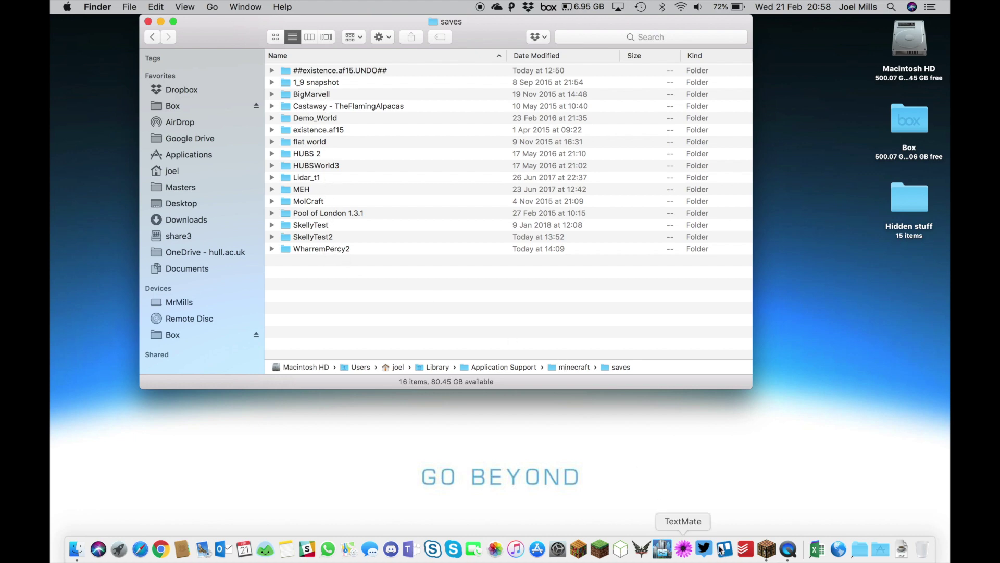
pyautogui.click(825, 531)
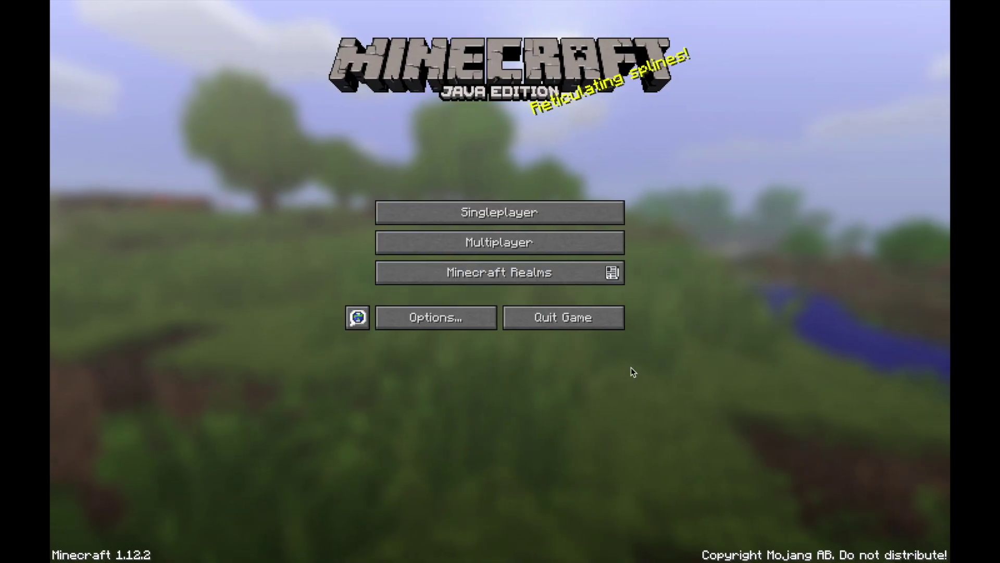
# Open Minecraft's Singleplayer world list, scroll through it, then switch back to Finder
pyautogui.click(515, 205)
pyautogui.scroll(-10, 495, 111)
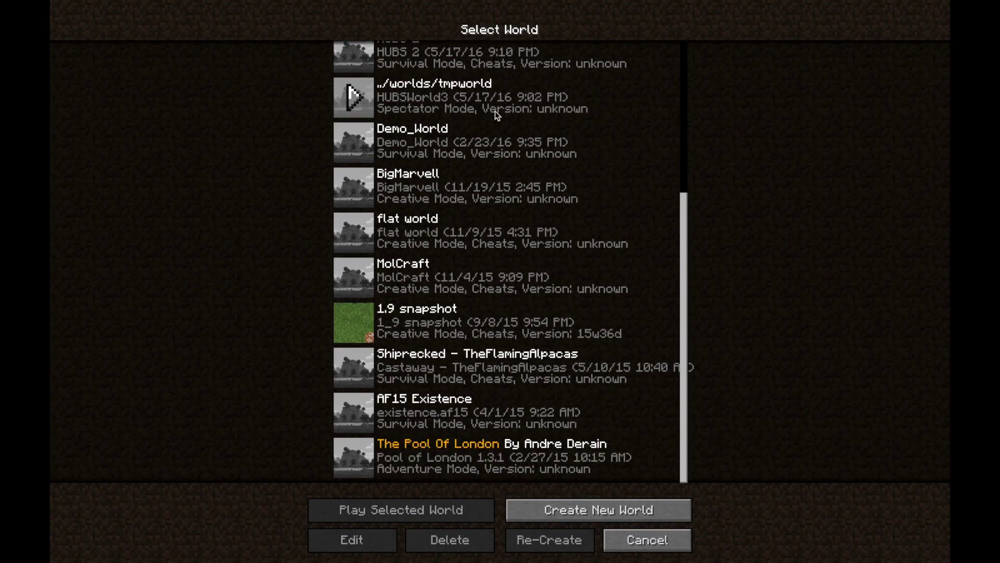
pyautogui.scroll(5, 494, 111)
pyautogui.scroll(-5, 494, 111)
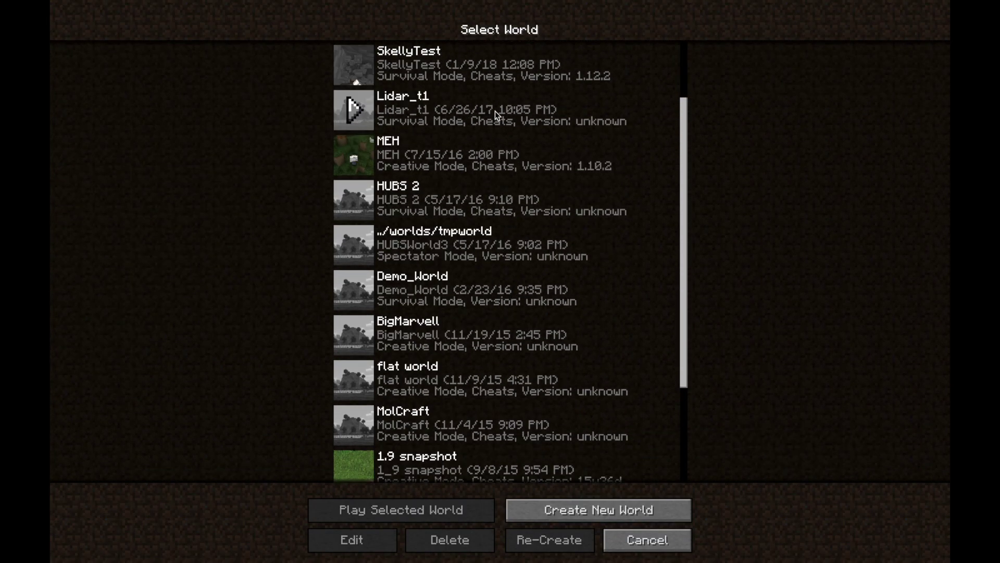
pyautogui.scroll(5, 495, 111)
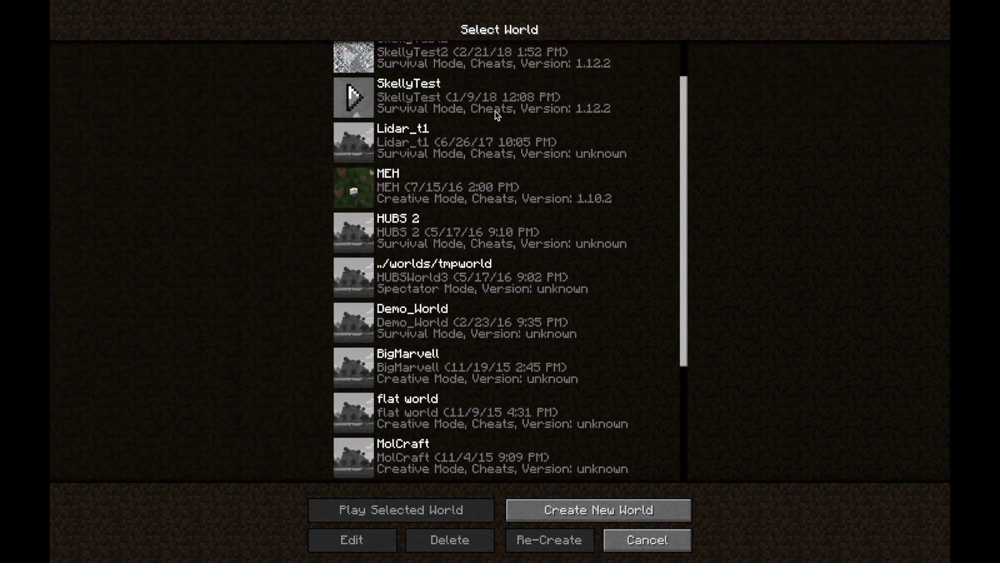
pyautogui.scroll(1, 472, 165)
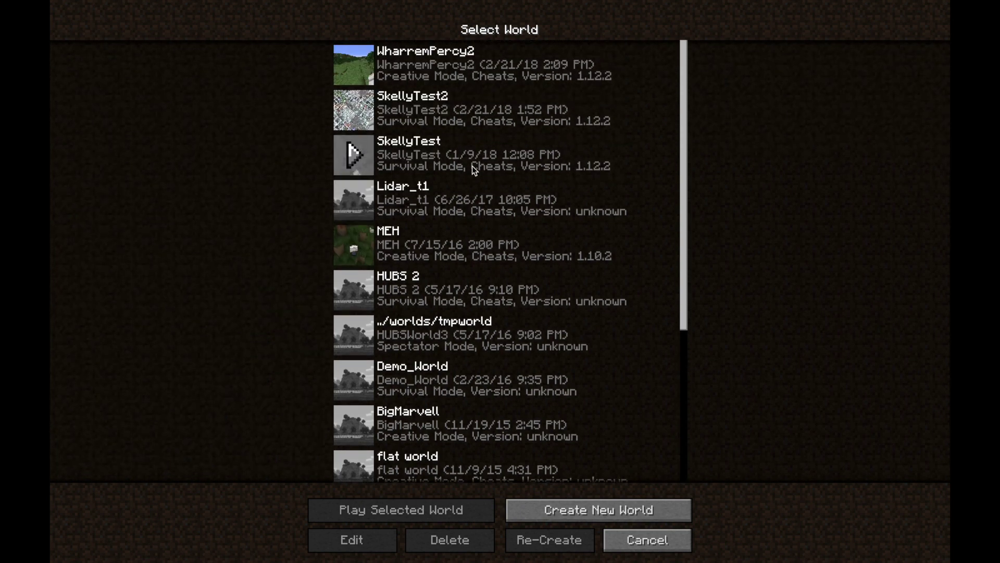
pyautogui.press('super+Tab')
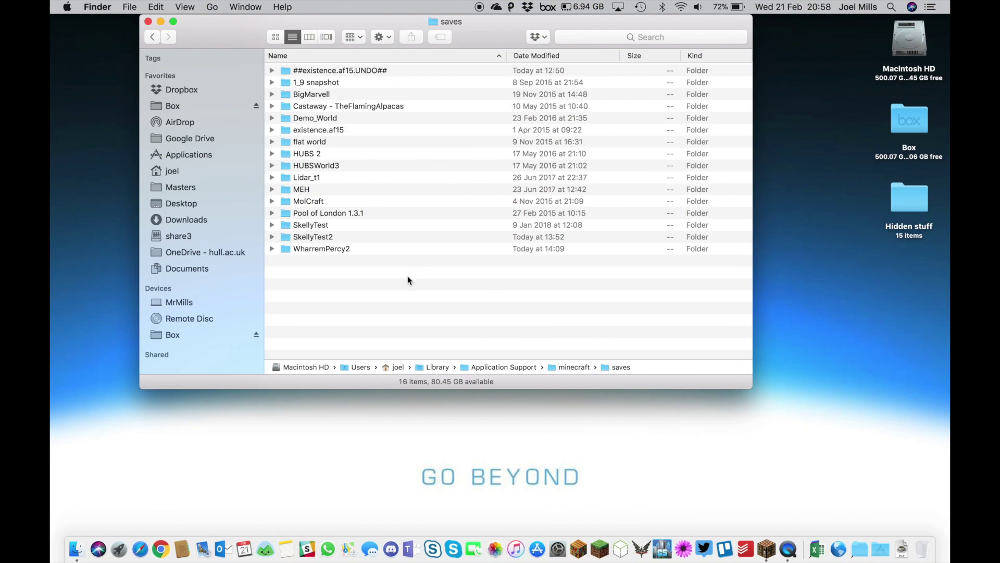
# Copy the SkellyTest2 world folder from saves and paste it onto the desktop
pyautogui.click(286, 238)
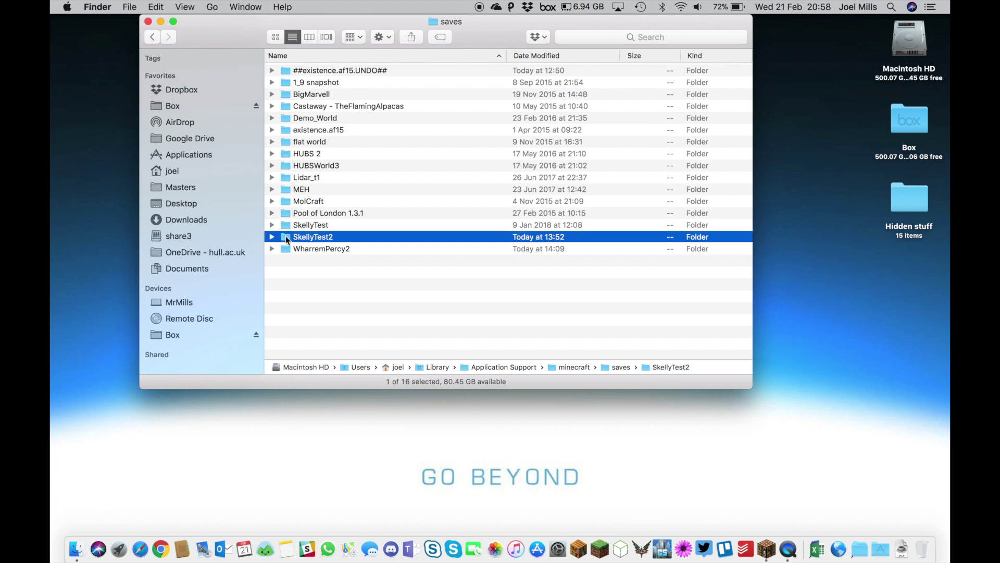
pyautogui.rightClick(287, 239)
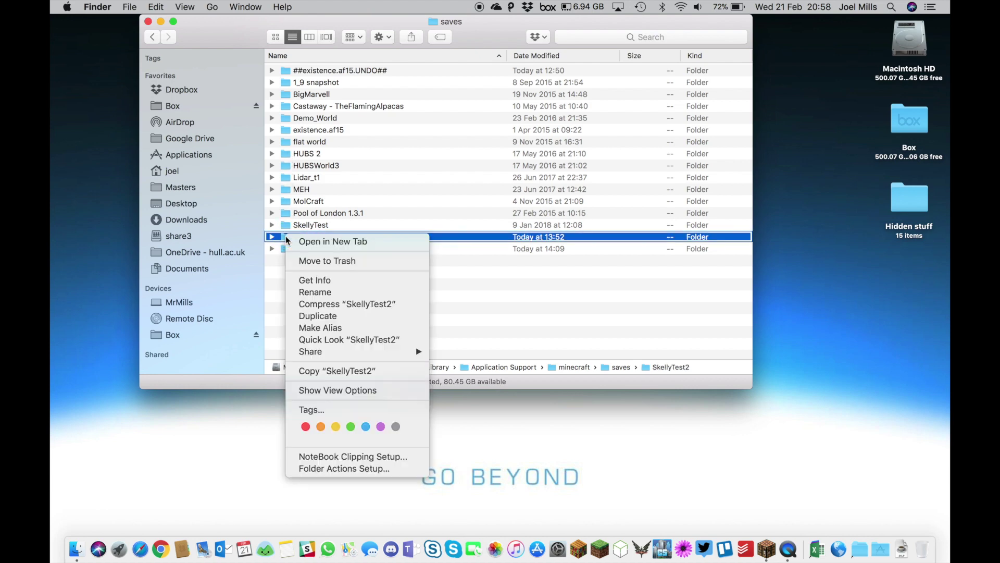
pyautogui.click(332, 370)
pyautogui.rightClick(829, 333)
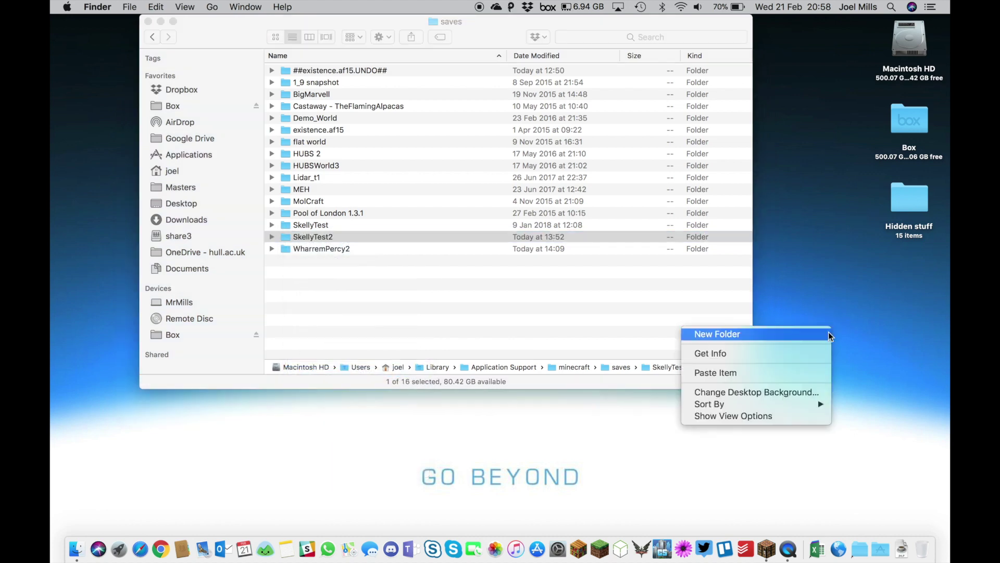
pyautogui.click(796, 371)
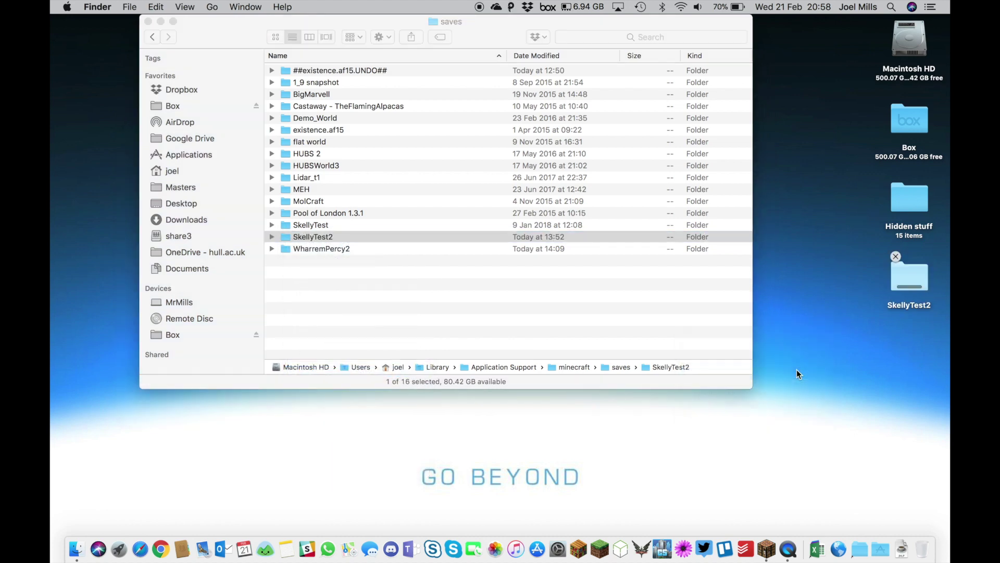
pyautogui.click(907, 282)
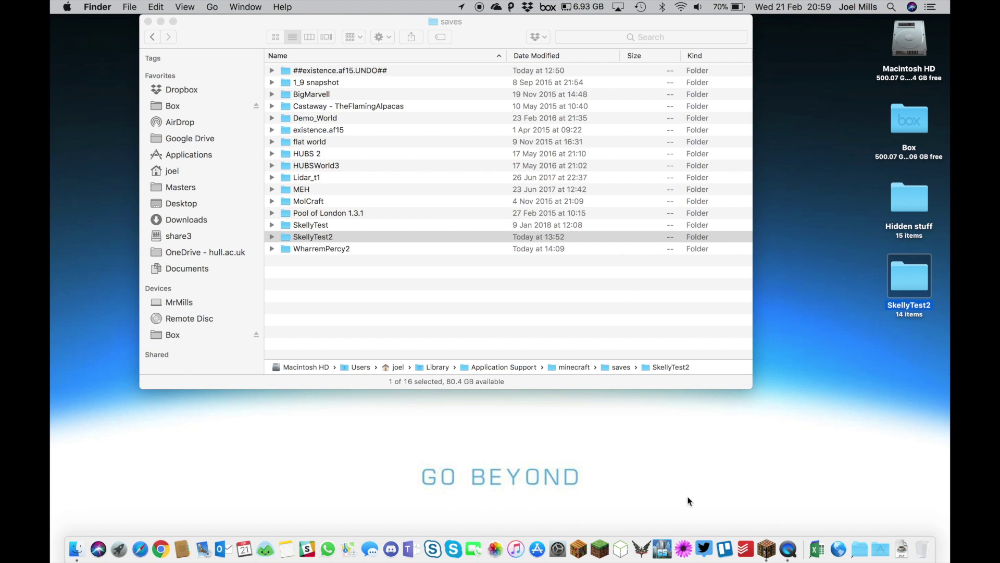
pyautogui.click(769, 552)
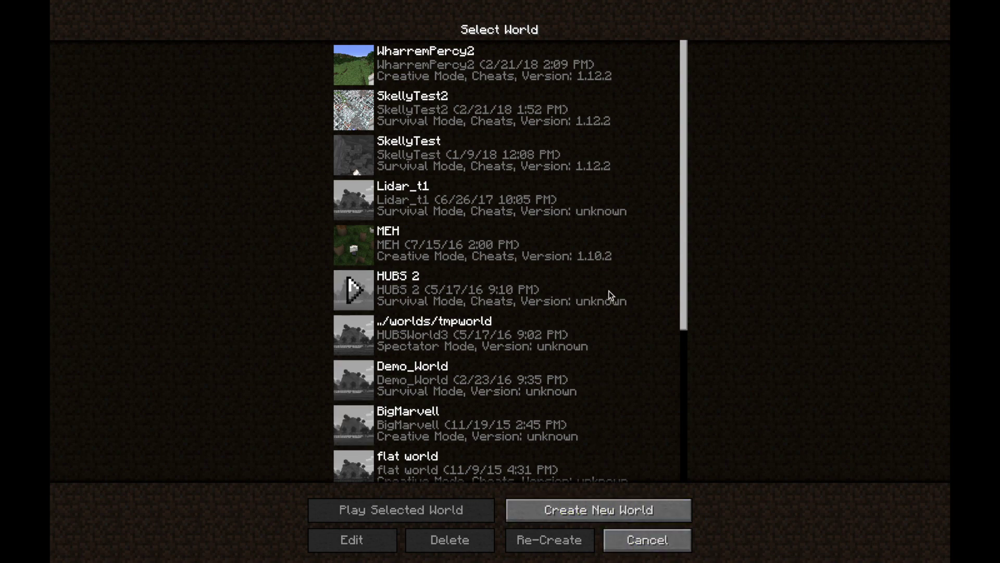
# Go to Minecraft's Game menu › Options › Resource Packs and reveal the pack folder
pyautogui.scroll(-11, 608, 292)
pyautogui.scroll(11, 609, 294)
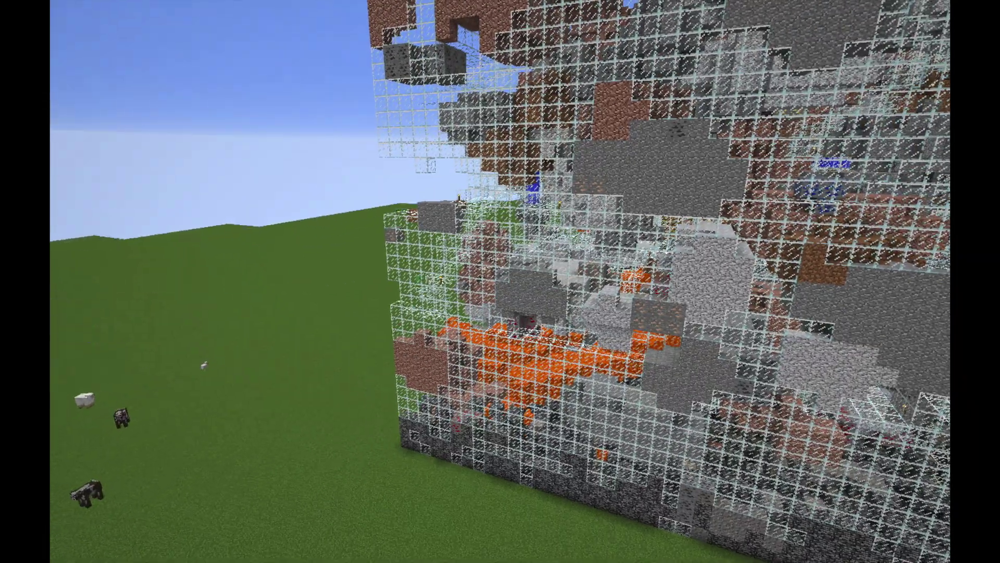
pyautogui.press('Escape')
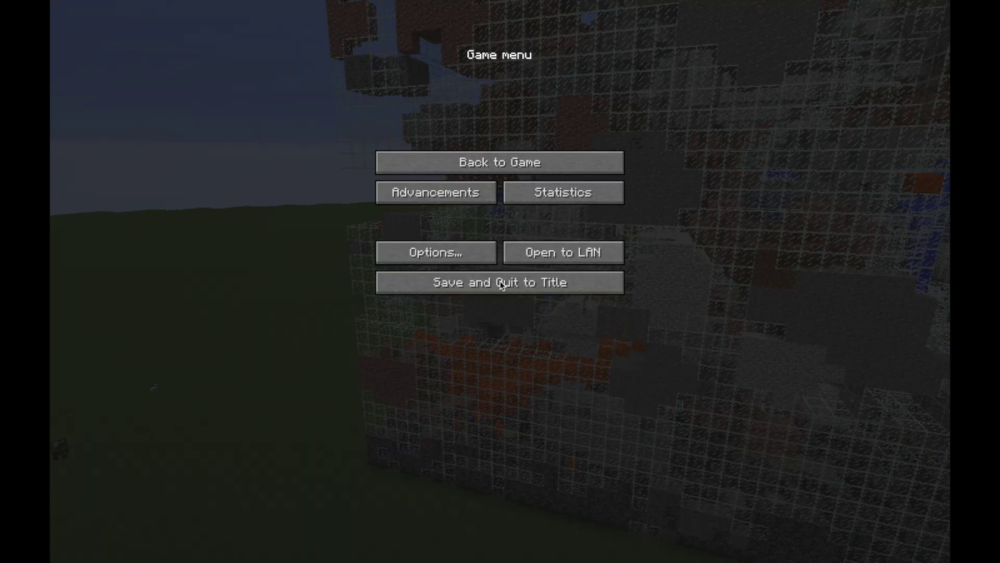
pyautogui.click(412, 261)
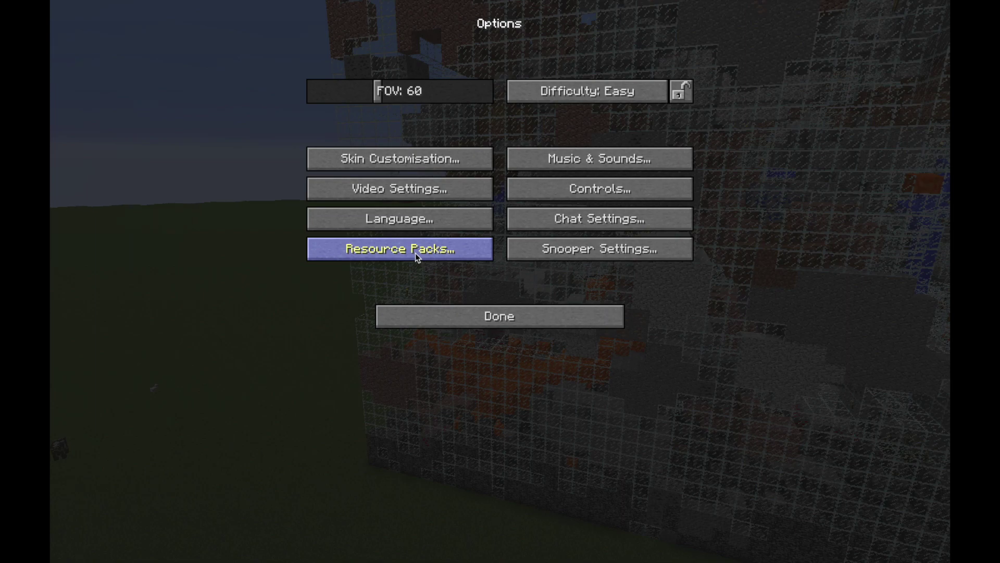
pyautogui.click(414, 253)
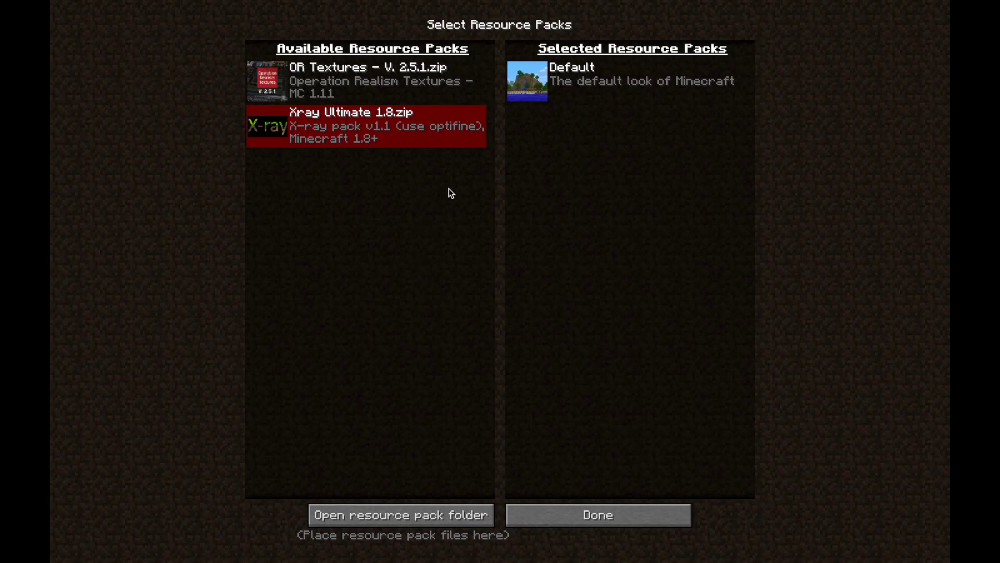
pyautogui.click(380, 518)
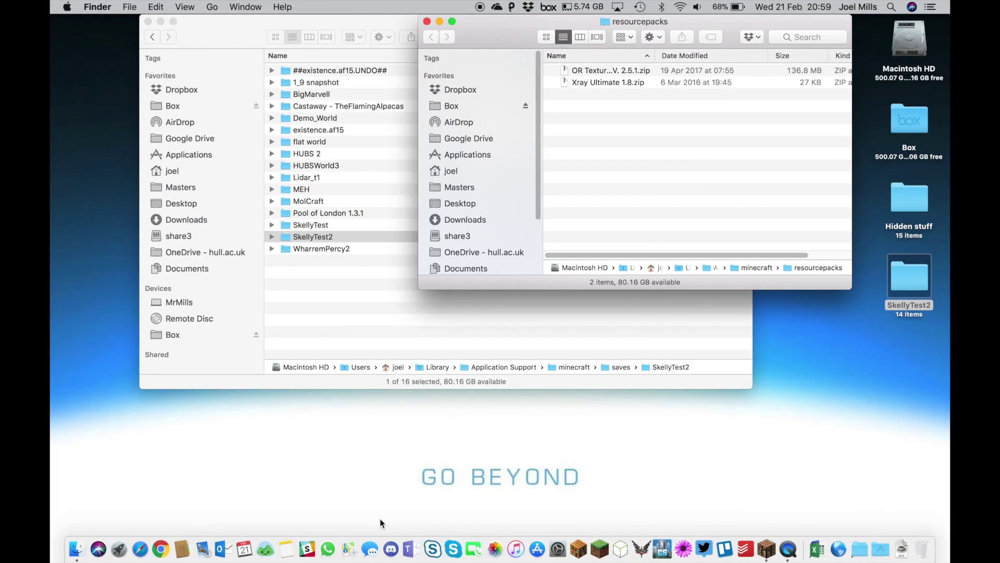
# Show the resourcepacks folder in Finder, move its window left, and go up to minecraft
pyautogui.click(580, 138)
pyautogui.moveTo(506, 32); pyautogui.dragTo(341, 27)
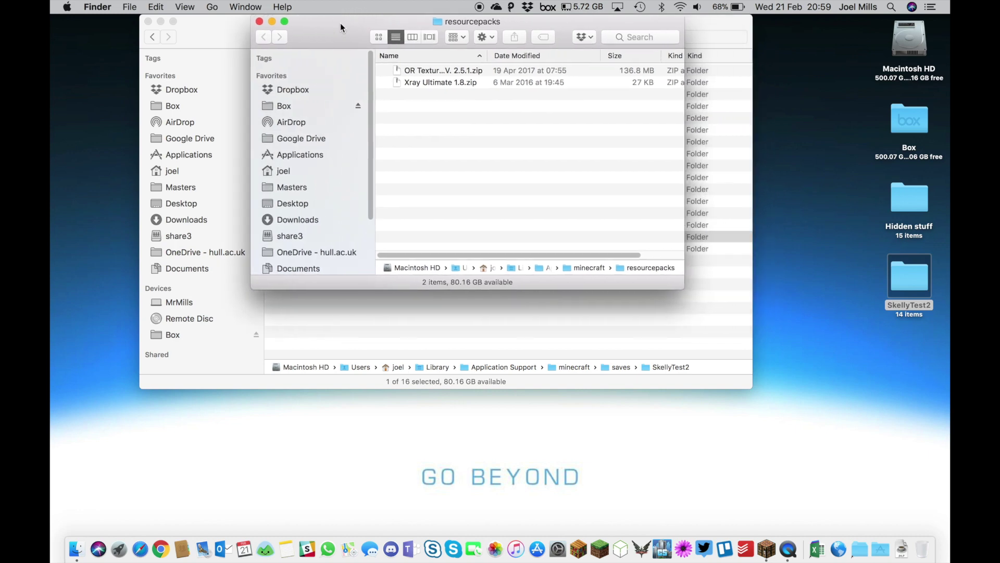
pyautogui.click(468, 24)
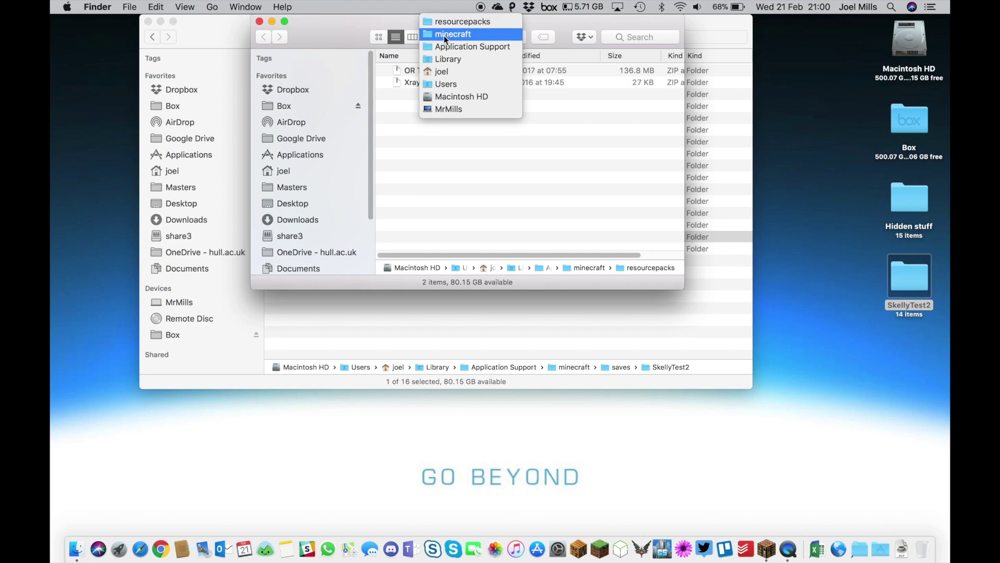
pyautogui.click(445, 35)
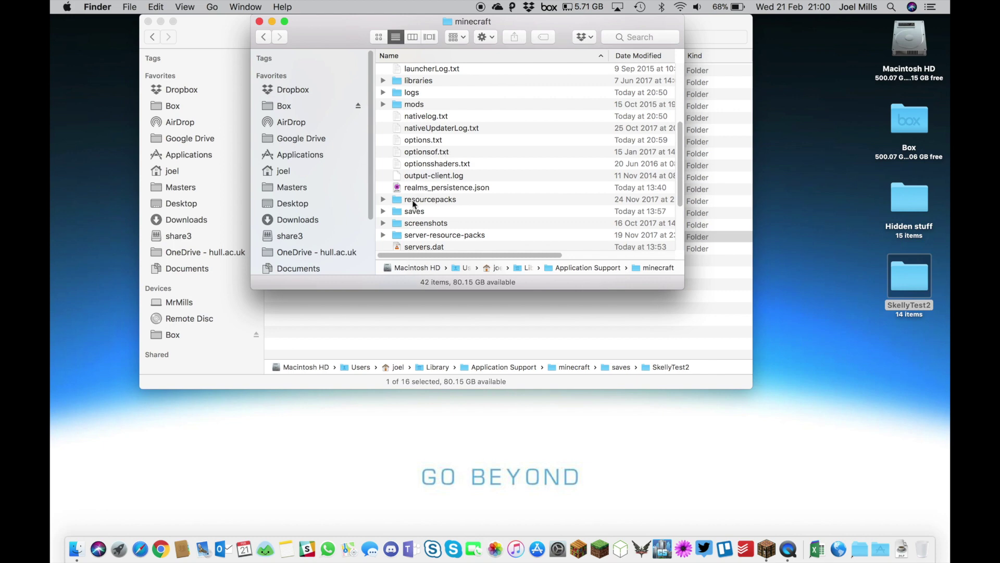
# Open saves, widen the window to show all columns, then go back to minecraft
pyautogui.doubleClick(397, 213)
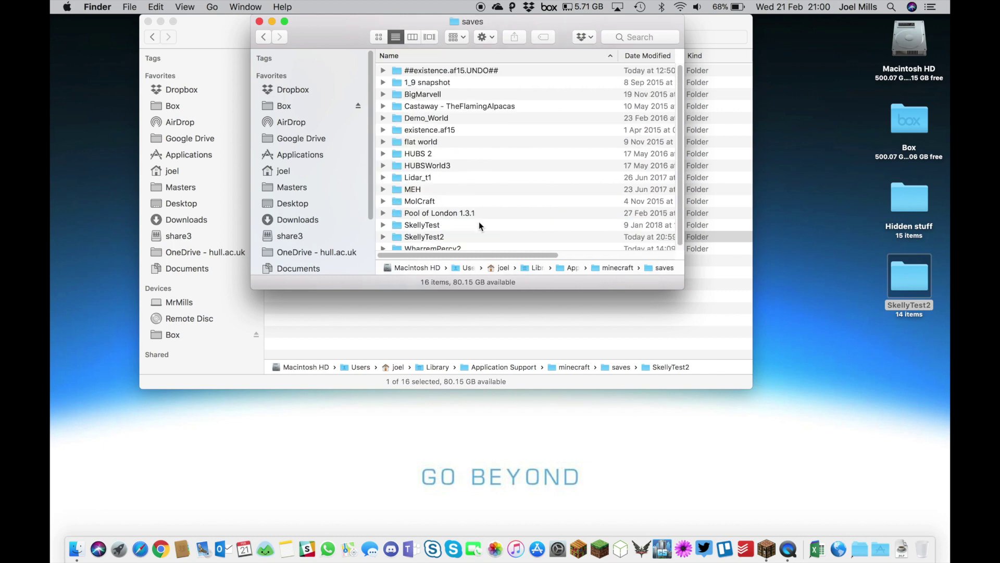
pyautogui.moveTo(683, 286); pyautogui.dragTo(712, 365)
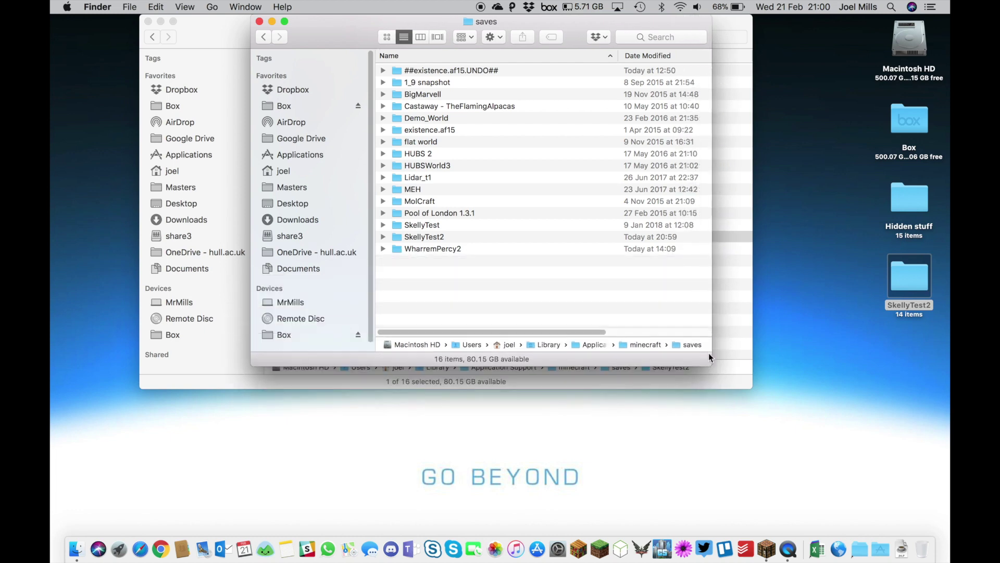
pyautogui.click(397, 236)
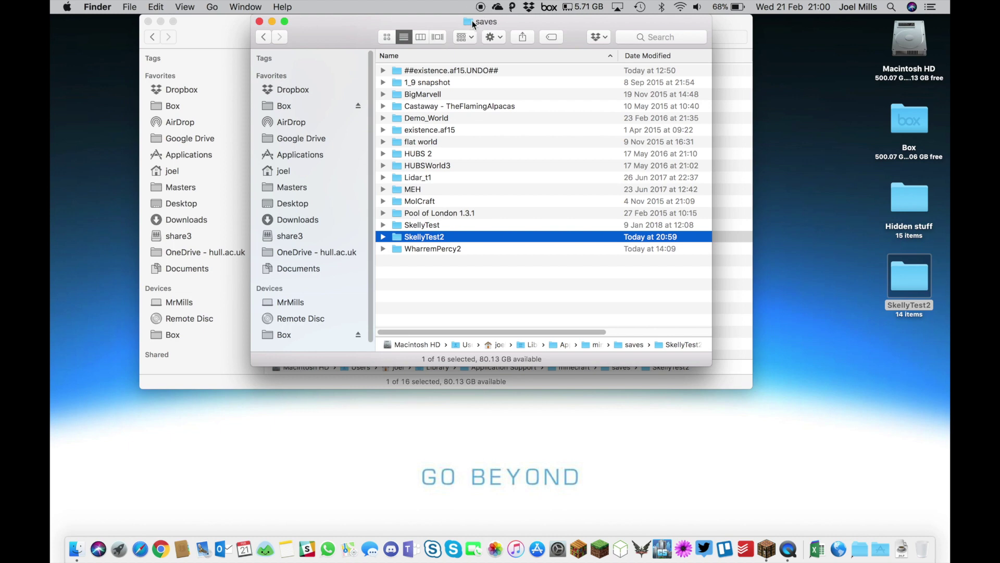
pyautogui.doubleClick(468, 23)
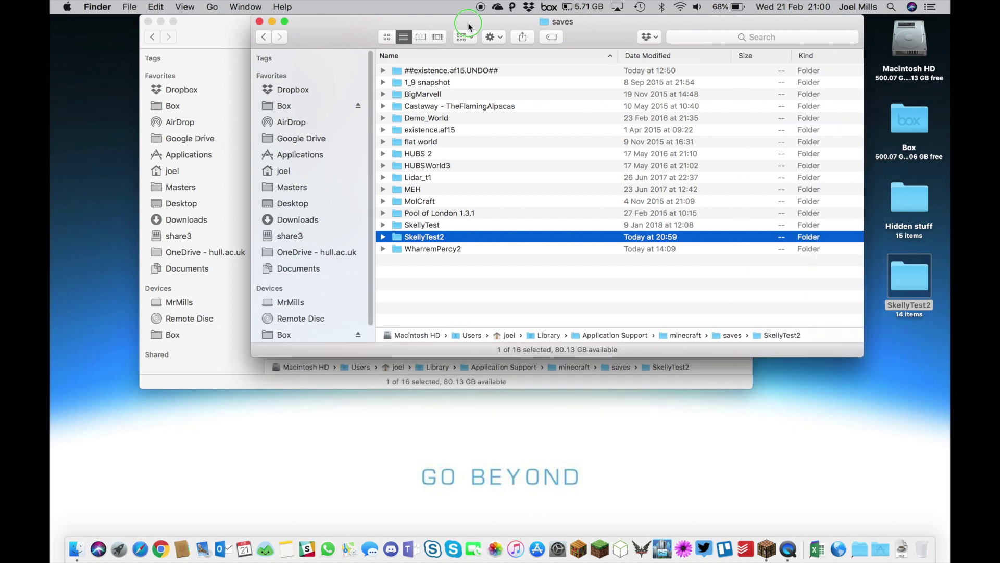
pyautogui.rightClick(467, 23)
pyautogui.click(465, 22)
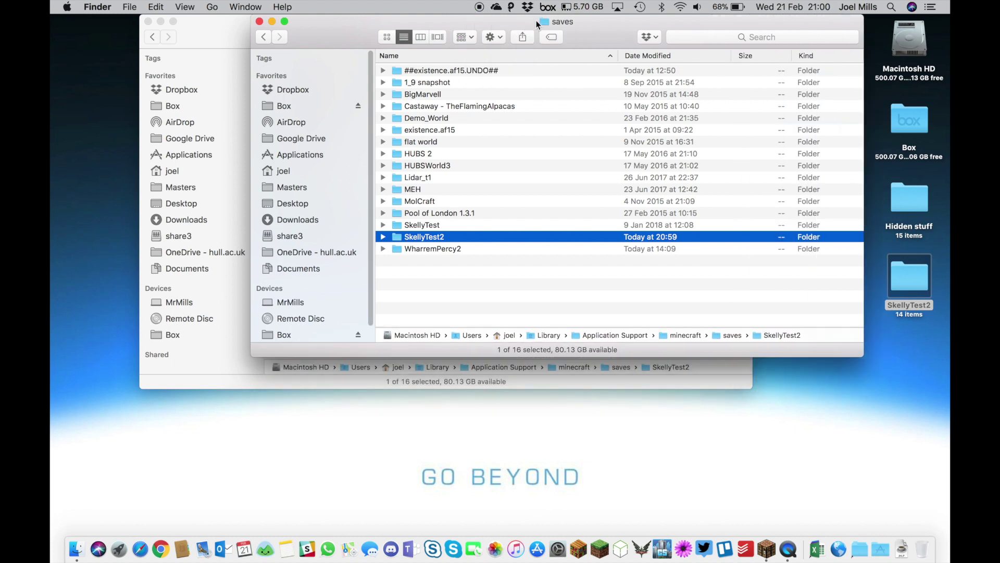
pyautogui.click(265, 36)
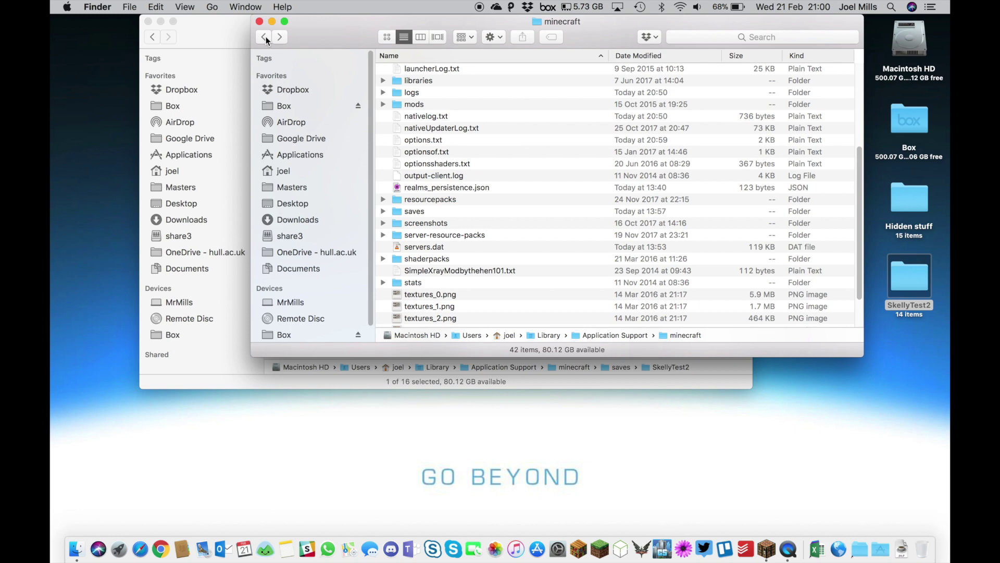
# Go up to Application Support and drag a minecraft folder alias onto the desktop
pyautogui.keyDown('super'); pyautogui.click(540, 23); pyautogui.keyUp('super')
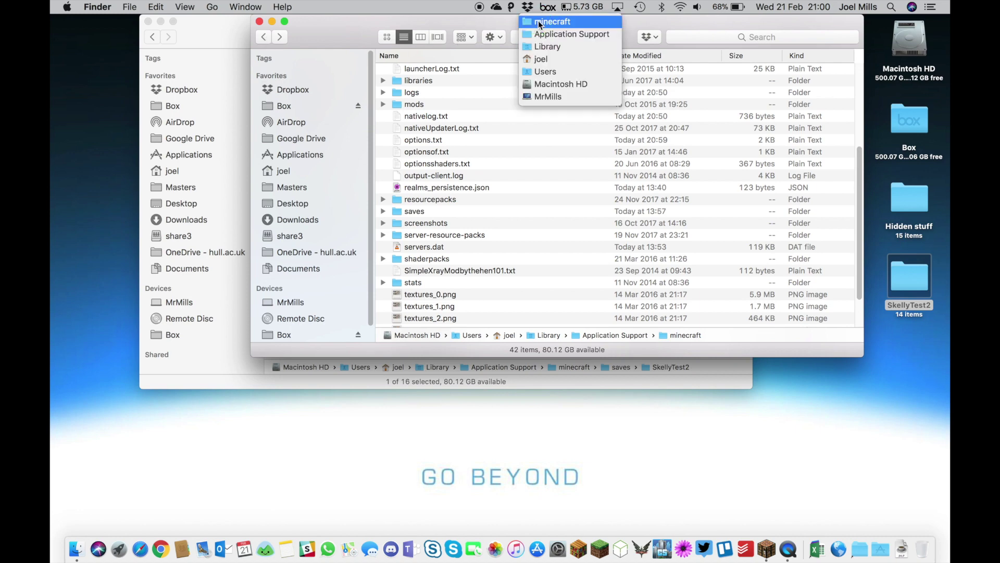
pyautogui.click(540, 22)
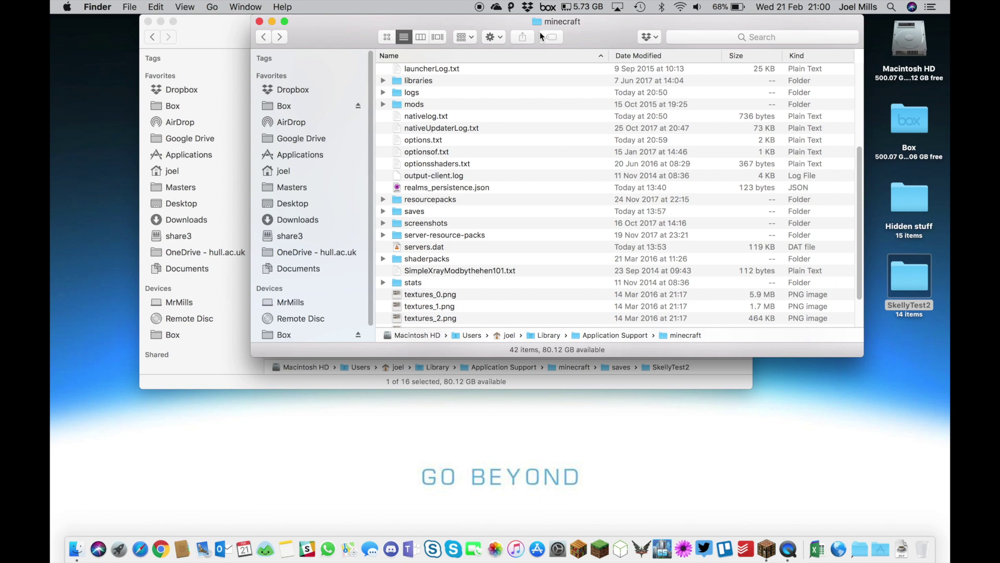
pyautogui.press('super+Up')
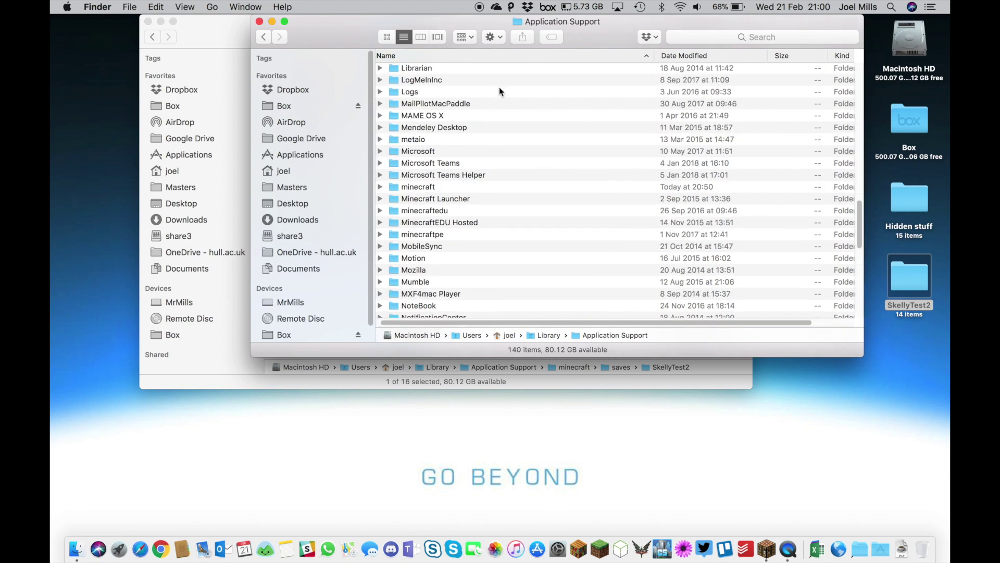
pyautogui.click(395, 187)
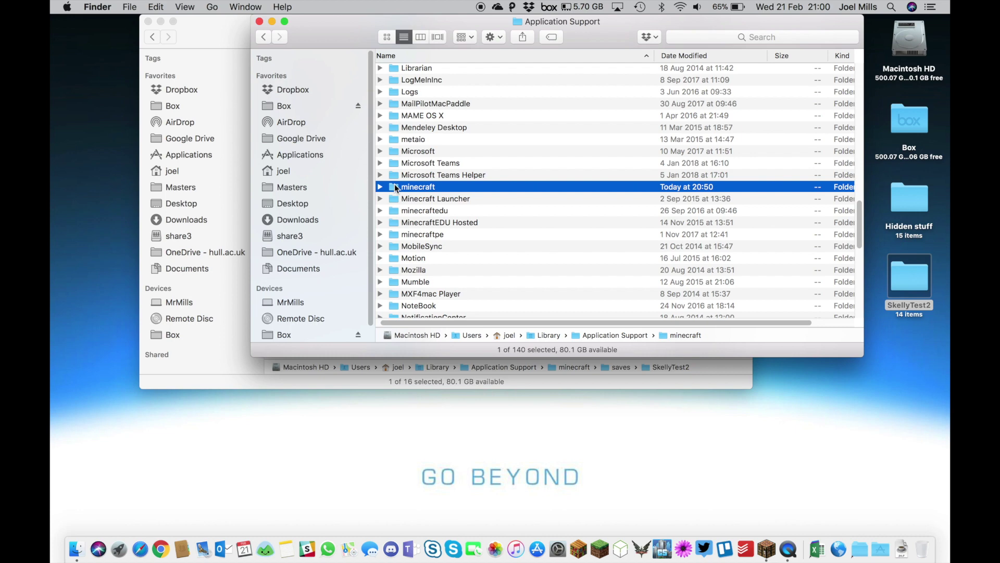
pyautogui.moveTo(396, 187); pyautogui.dragTo(808, 387)
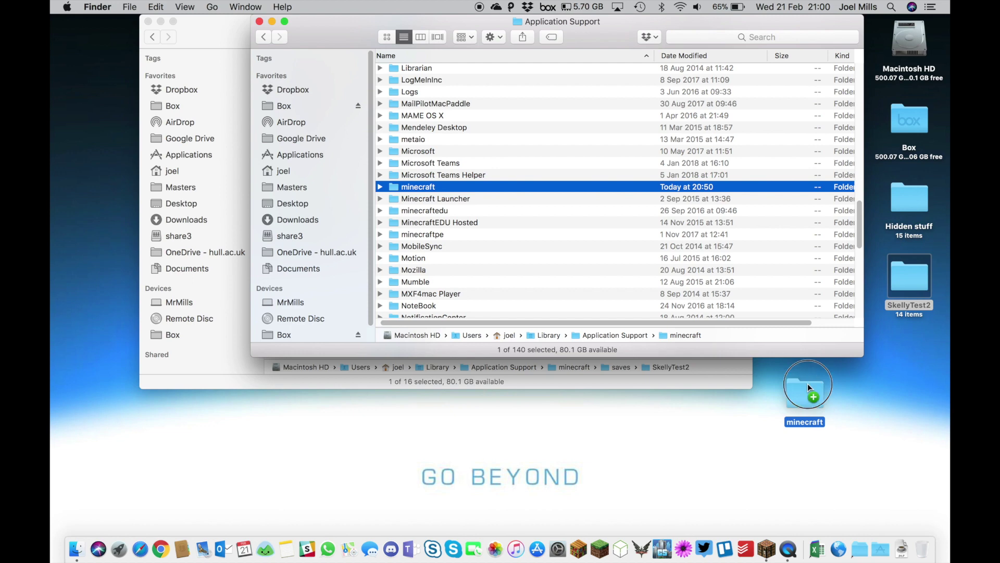
pyautogui.moveTo(808, 388); pyautogui.dragTo(806, 386)
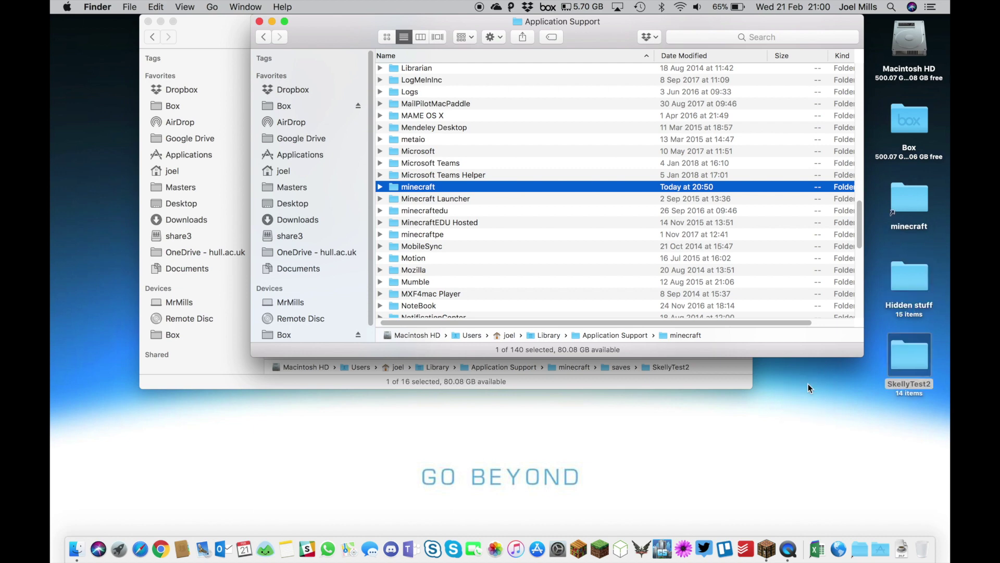
pyautogui.click(908, 197)
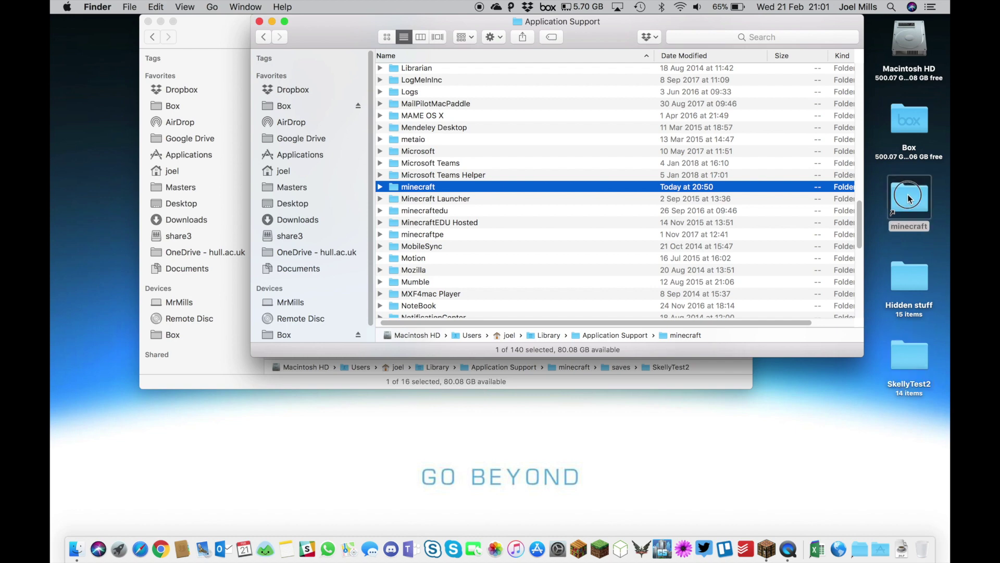
pyautogui.doubleClick(908, 195)
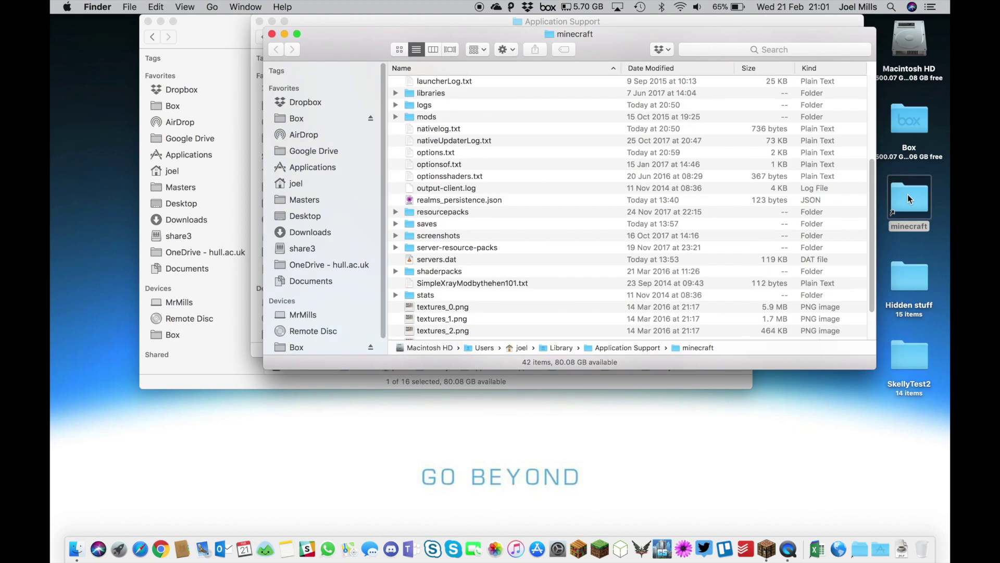
pyautogui.click(271, 34)
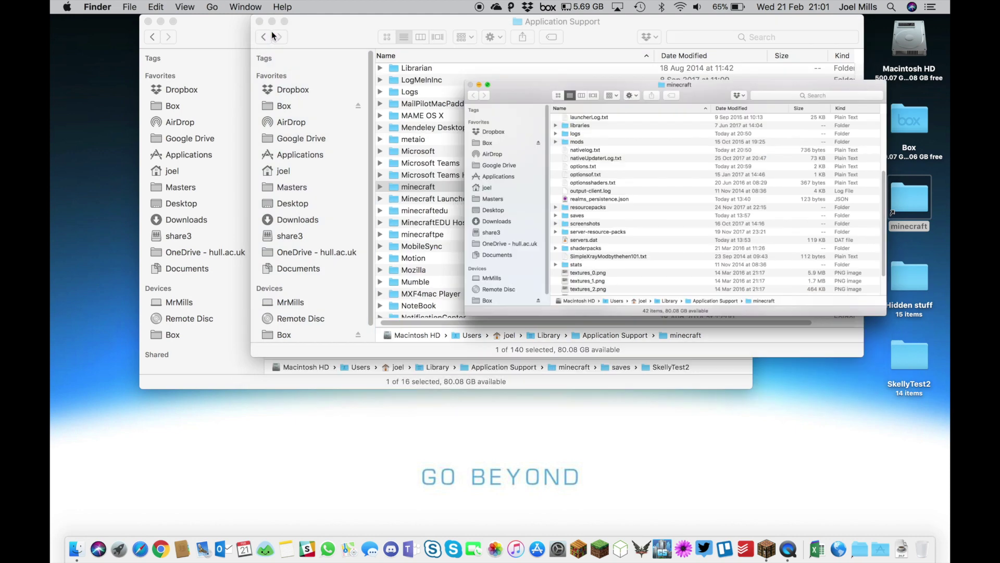
pyautogui.moveTo(462, 17); pyautogui.dragTo(389, 17)
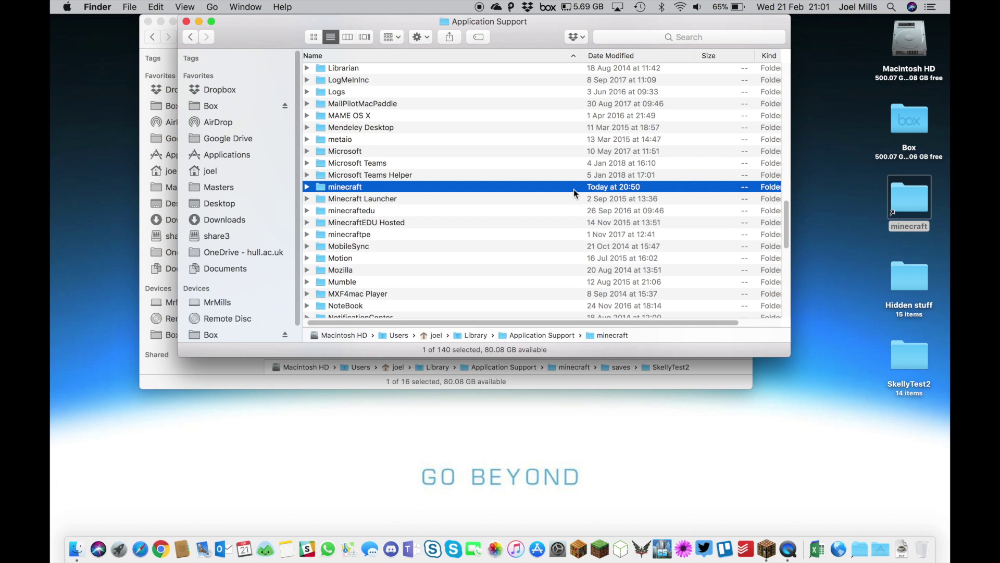
pyautogui.click(321, 213)
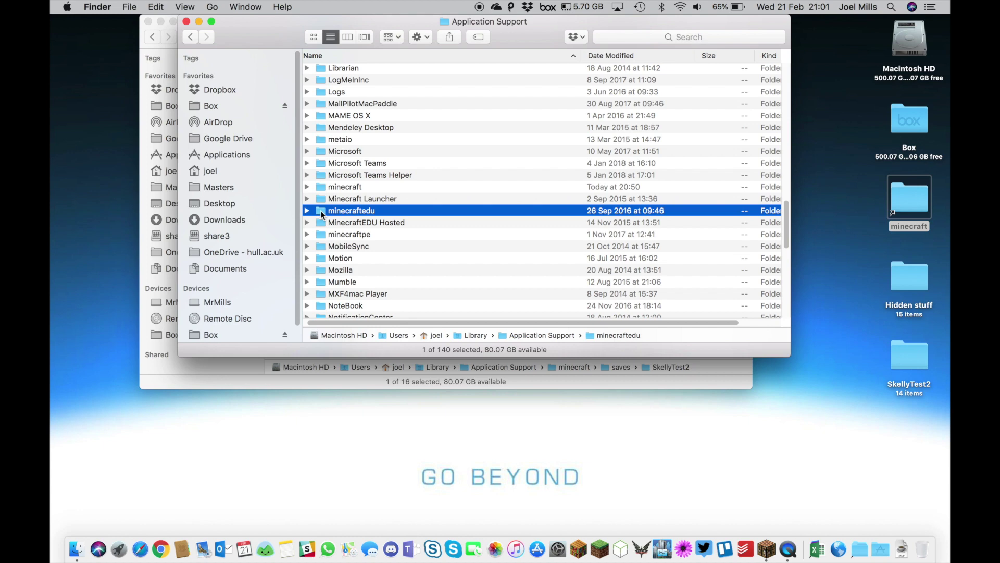
# Browse minecraftedu › minecraft › saves, then go back up to minecraftedu
pyautogui.doubleClick(321, 213)
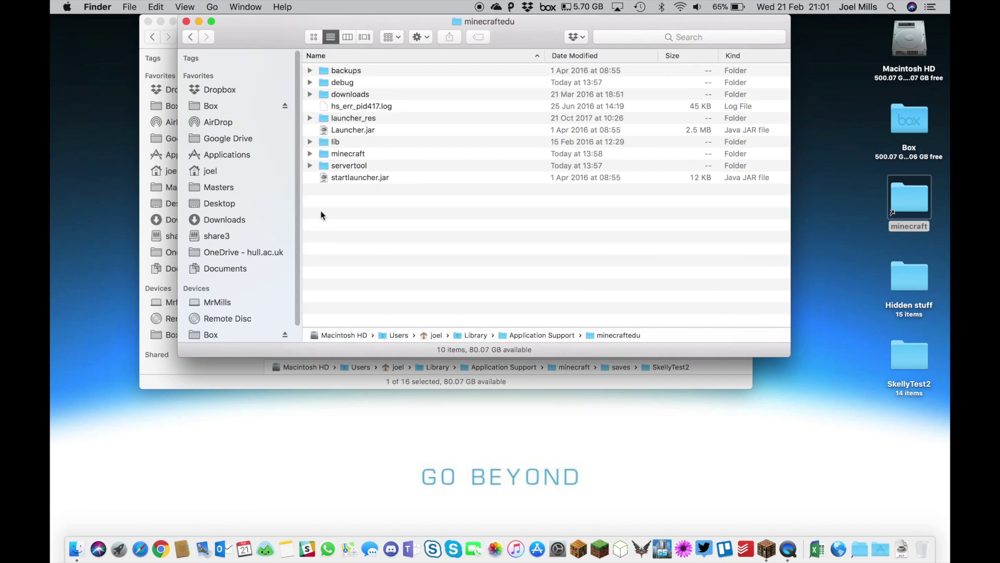
pyautogui.doubleClick(324, 154)
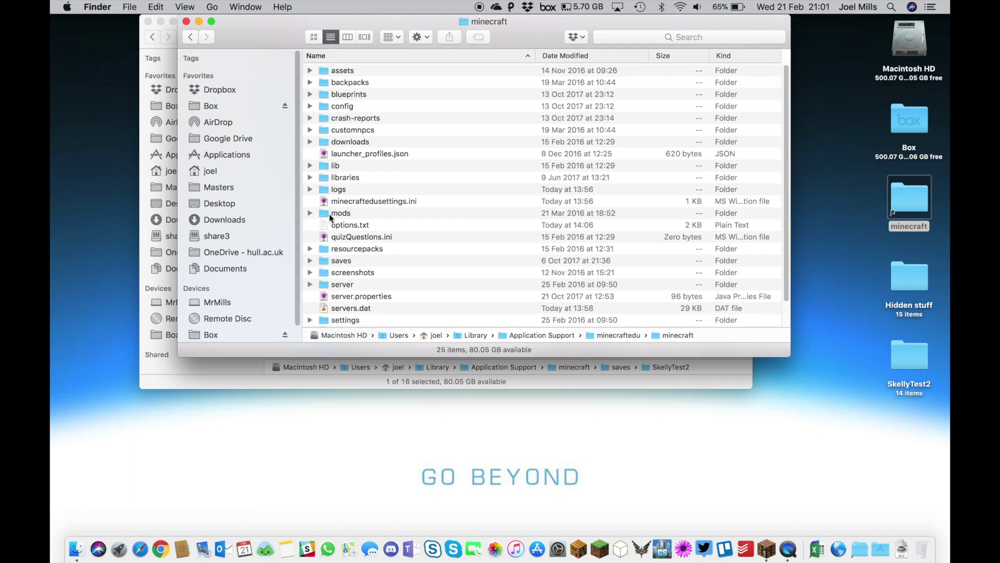
pyautogui.doubleClick(327, 260)
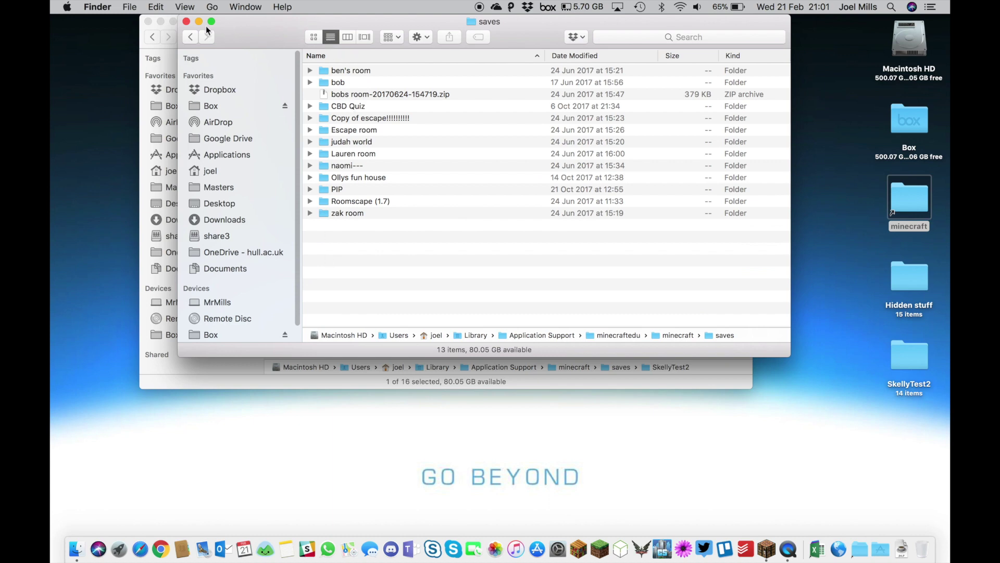
pyautogui.click(191, 38)
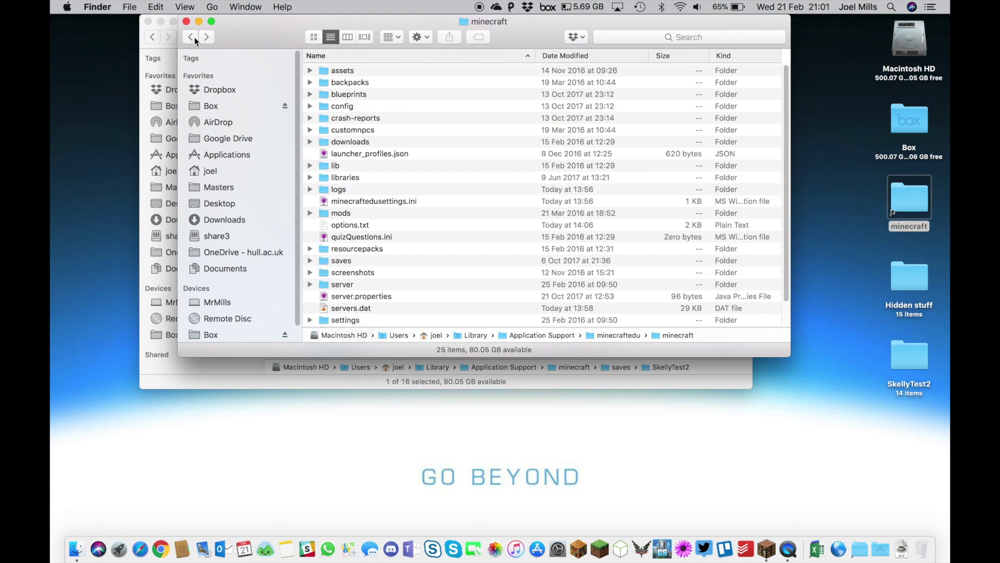
pyautogui.click(194, 37)
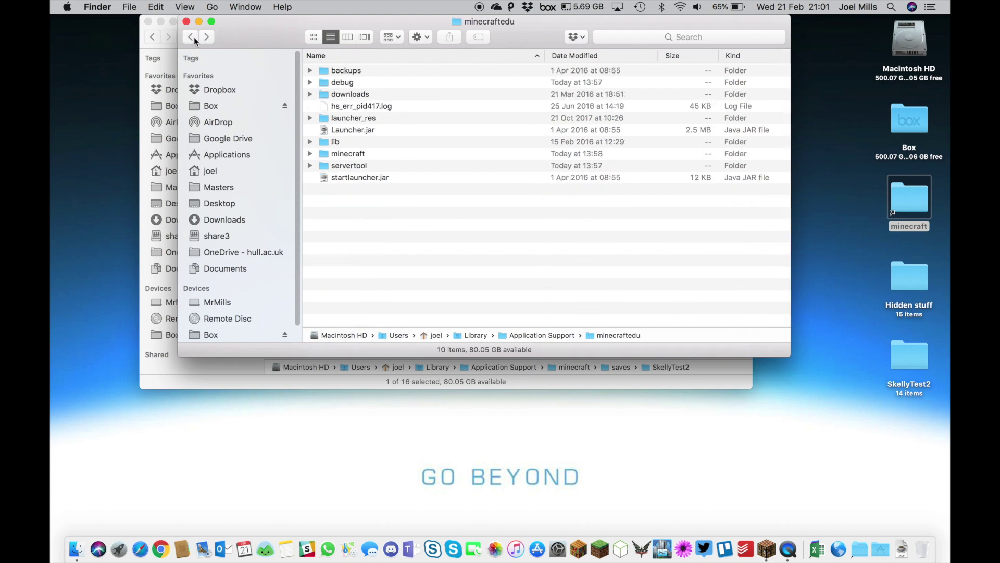
# Open servertool › worlds › savedworlds, scroll its contents, and close that window
pyautogui.doubleClick(361, 168)
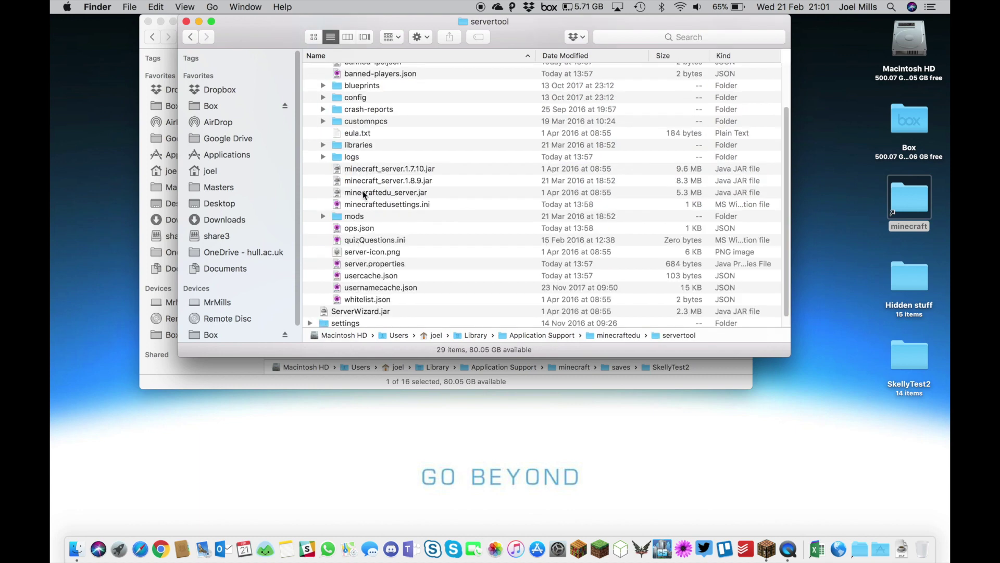
pyautogui.scroll(-2, 364, 194)
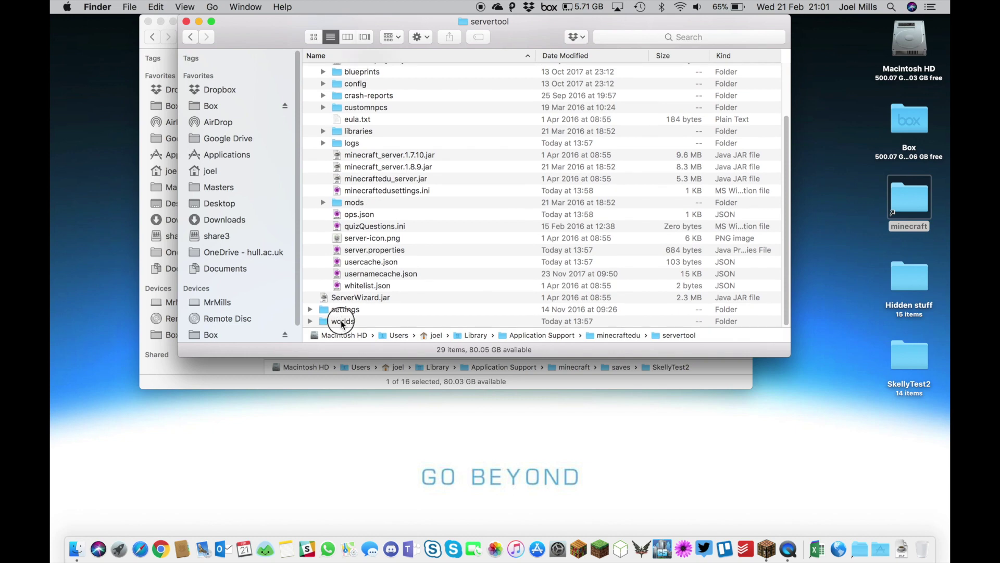
pyautogui.doubleClick(341, 322)
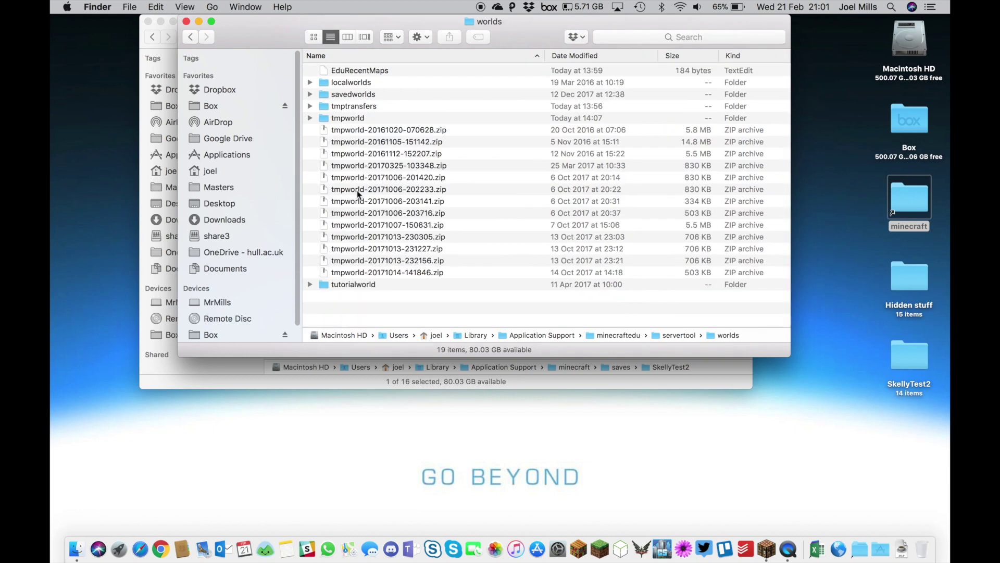
pyautogui.doubleClick(354, 95)
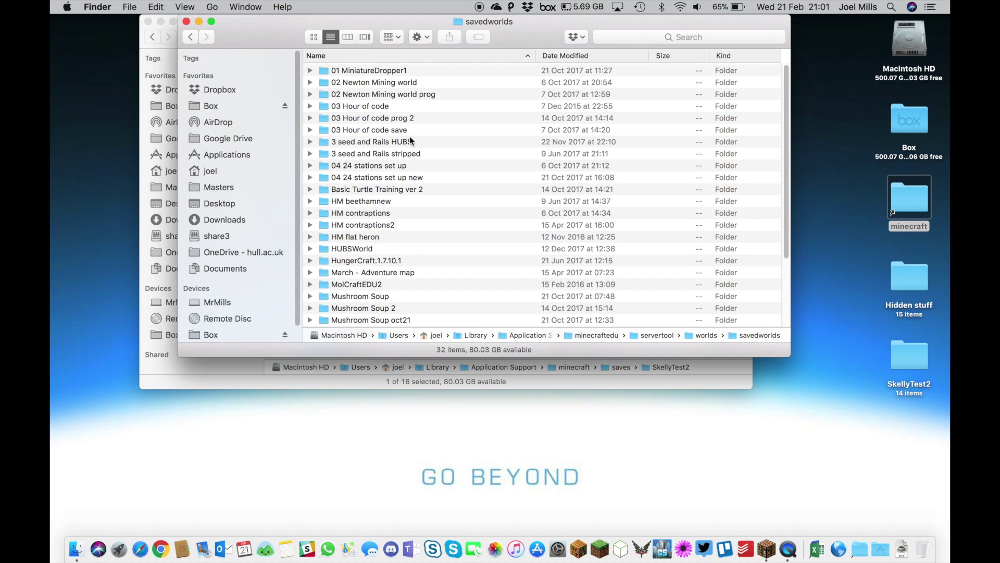
pyautogui.scroll(-5, 383, 143)
pyautogui.scroll(5, 382, 142)
pyautogui.scroll(-1, 384, 147)
pyautogui.scroll(-4, 383, 147)
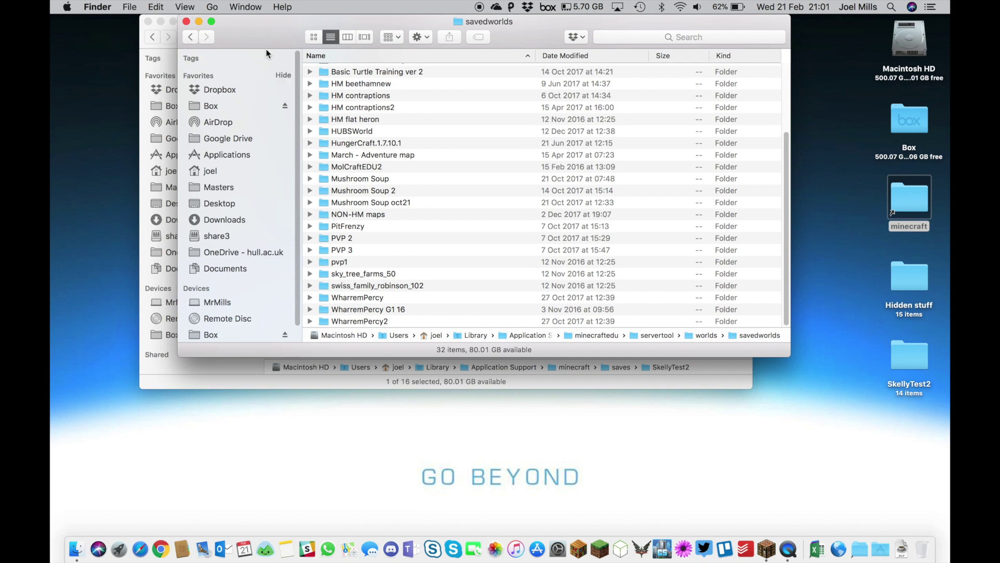
pyautogui.click(186, 22)
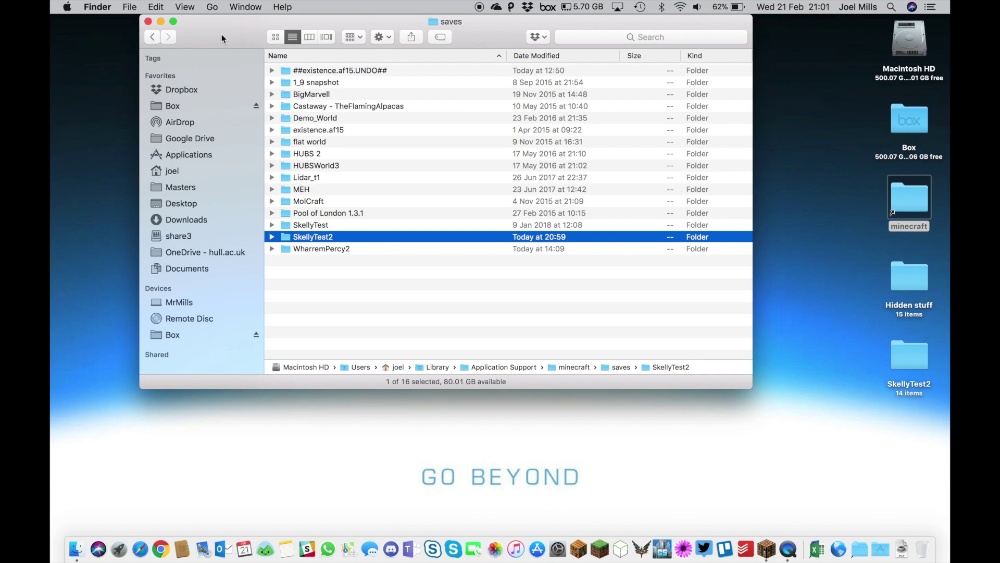
# Close the saves window and open Library › Application Support through Go with Option held
pyautogui.click(147, 21)
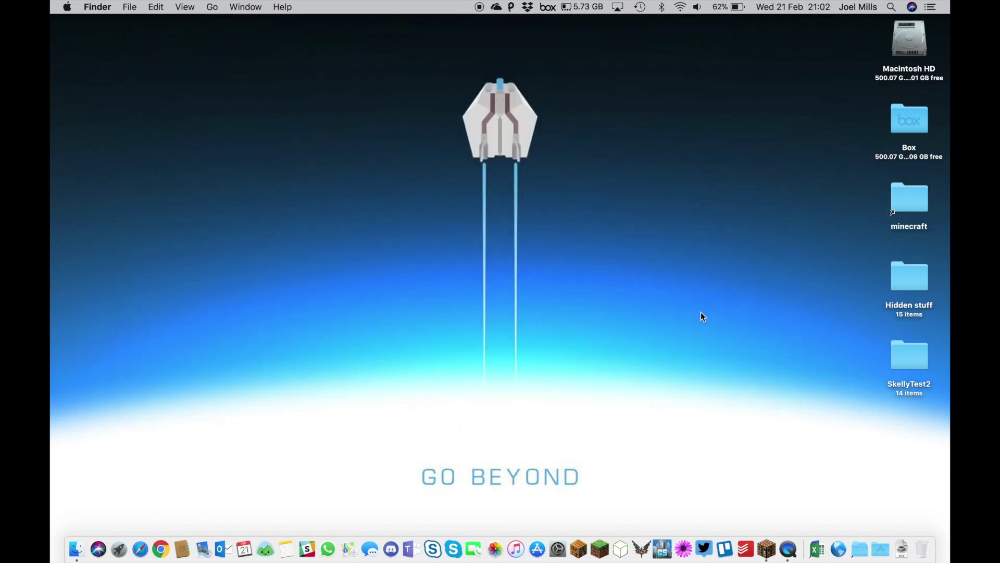
pyautogui.click(211, 6)
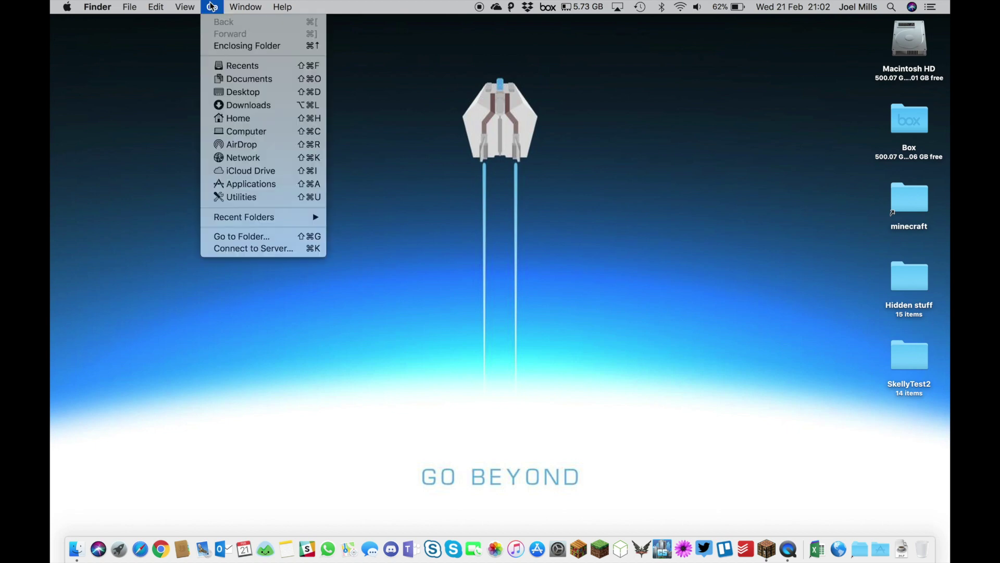
pyautogui.press('alt')
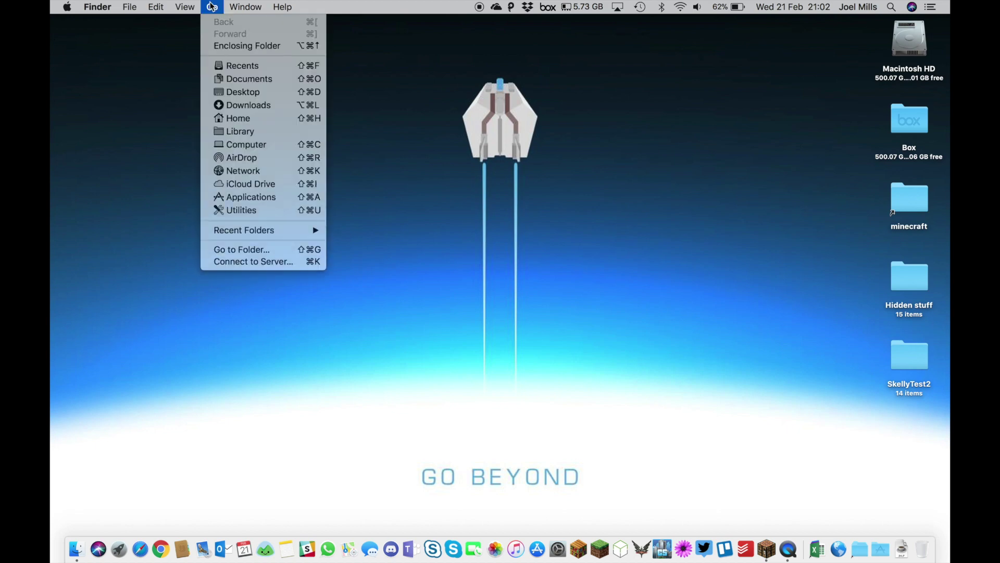
pyautogui.click(257, 130)
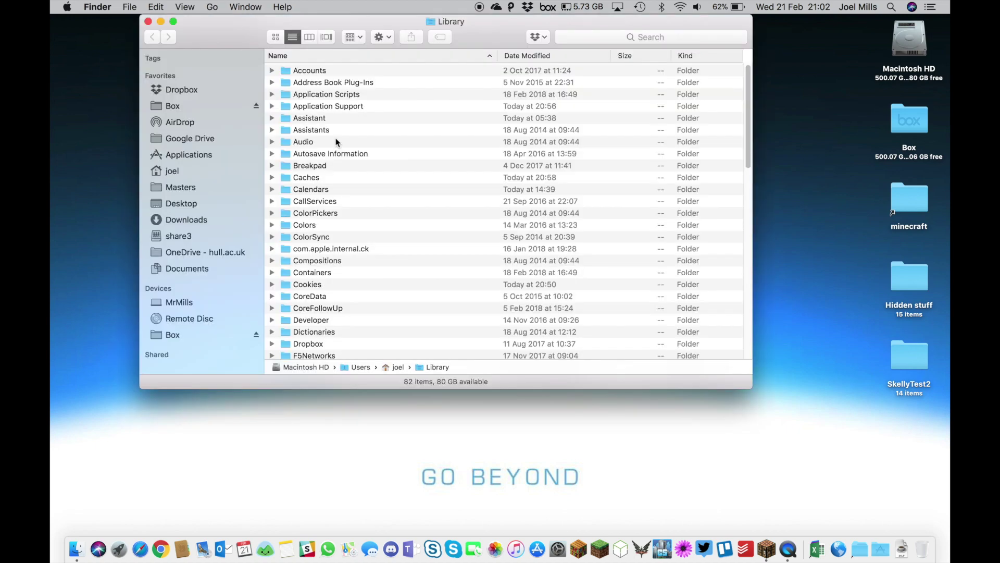
pyautogui.doubleClick(324, 106)
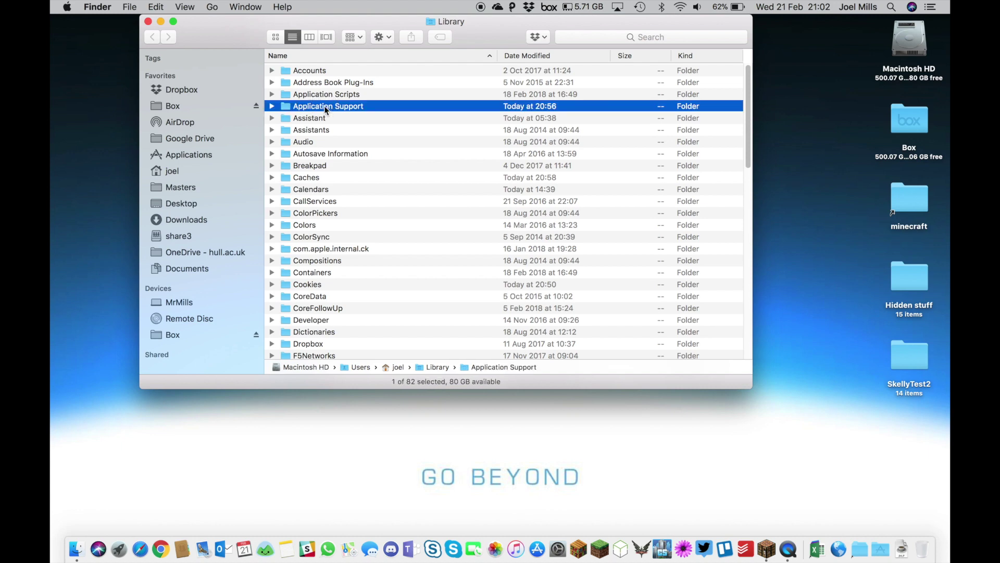
# Select minecraft, minecraftedu and minecraftpe in turn, then open minecraftpe
pyautogui.scroll(-2, 433, 135)
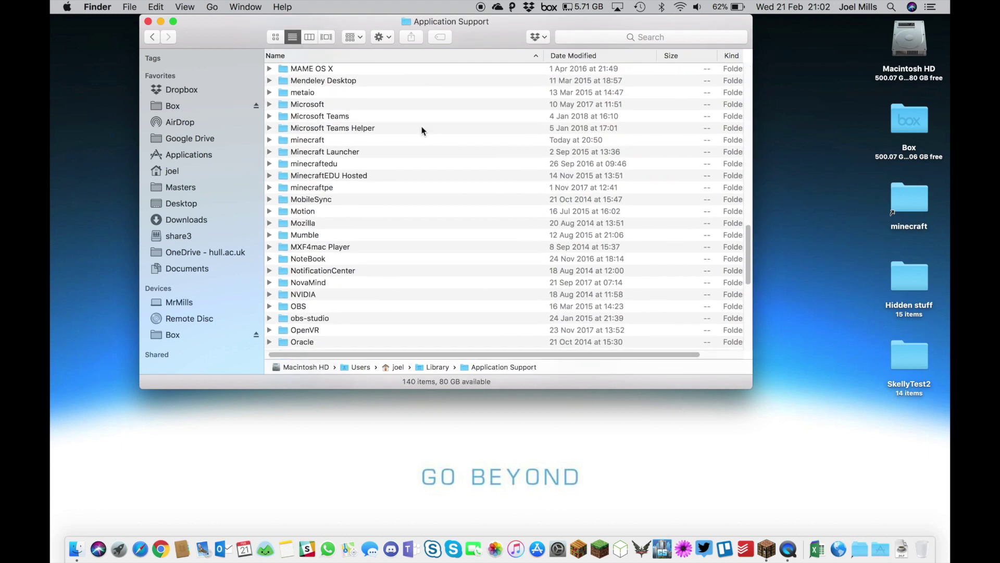
pyautogui.click(308, 140)
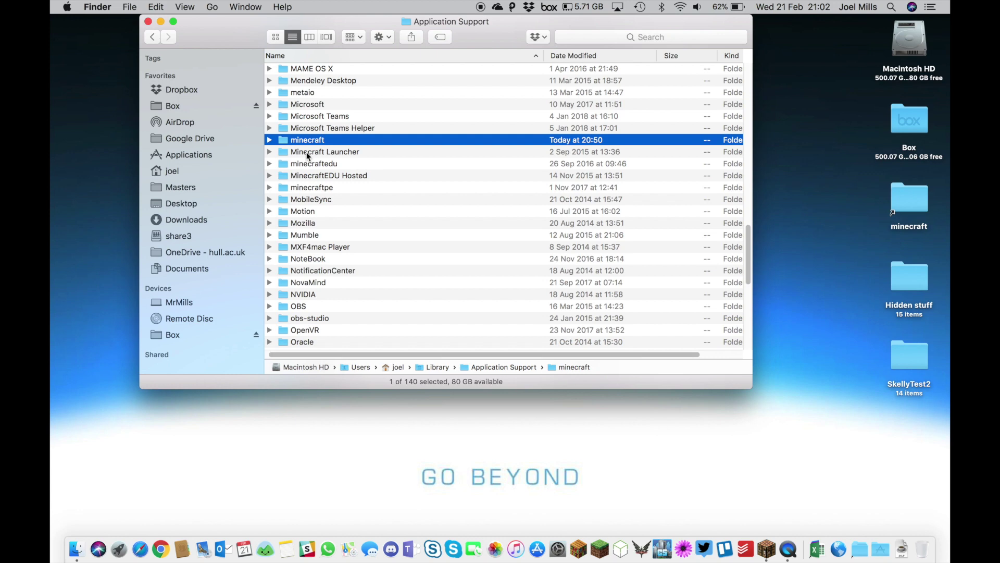
pyautogui.click(310, 164)
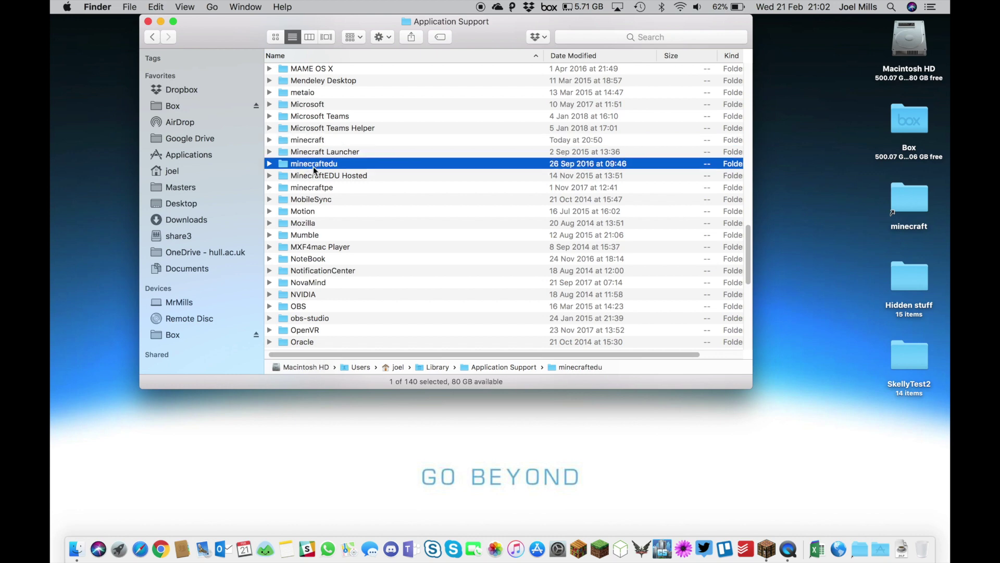
pyautogui.click(309, 188)
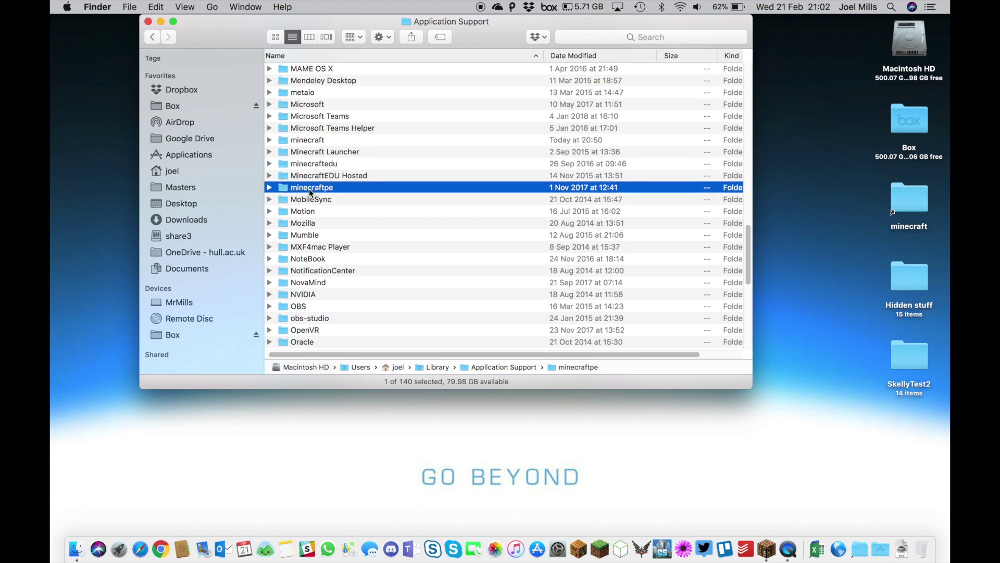
pyautogui.doubleClick(282, 188)
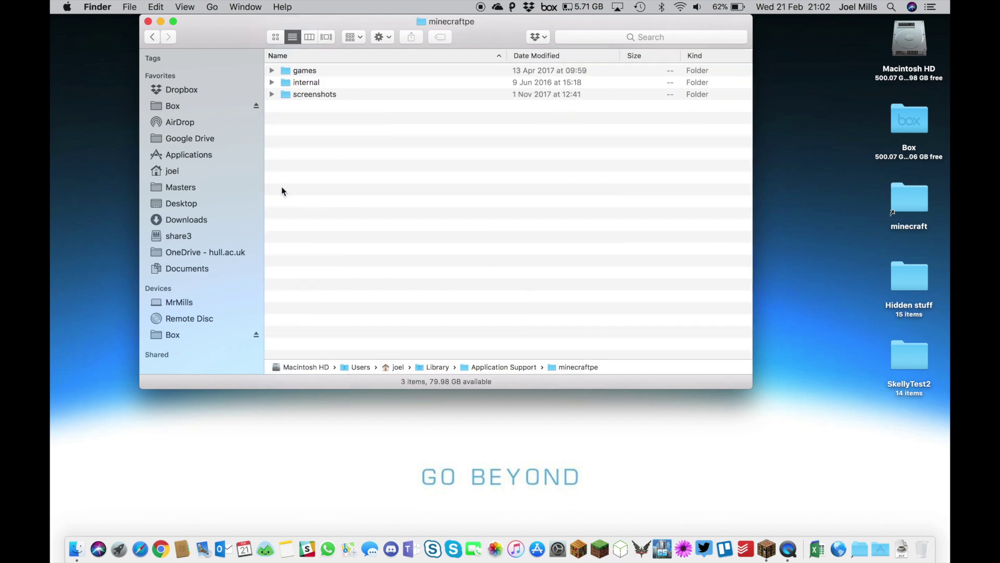
# Open minecraftpe's games folder and drag a com.mojang alias onto the desktop
pyautogui.doubleClick(286, 72)
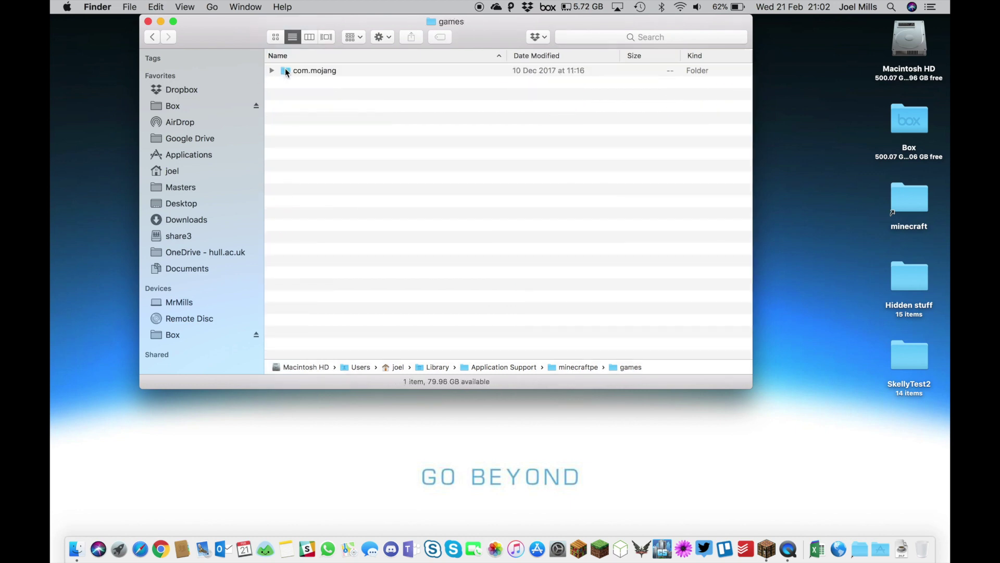
pyautogui.click(284, 72)
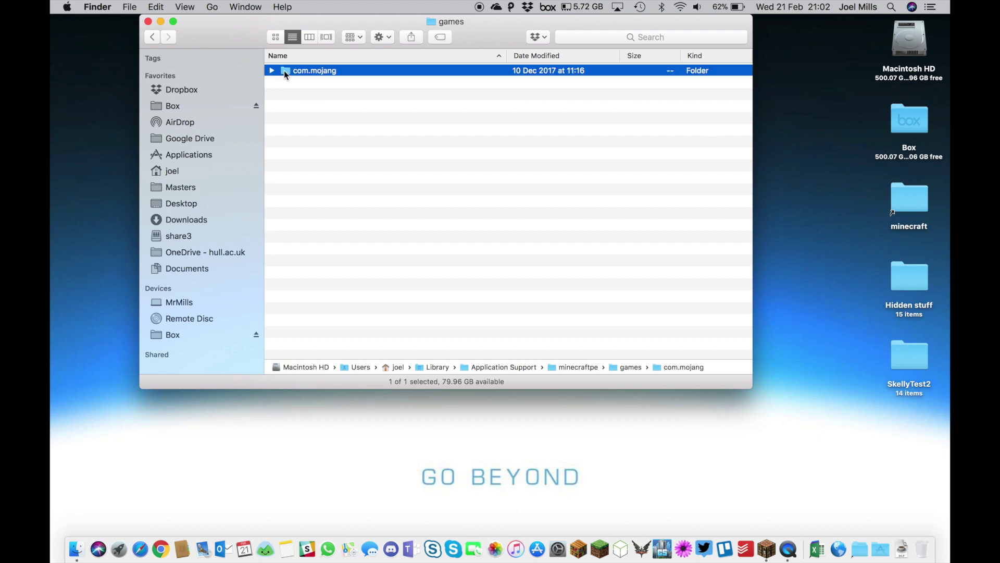
pyautogui.moveTo(285, 71); pyautogui.dragTo(816, 420)
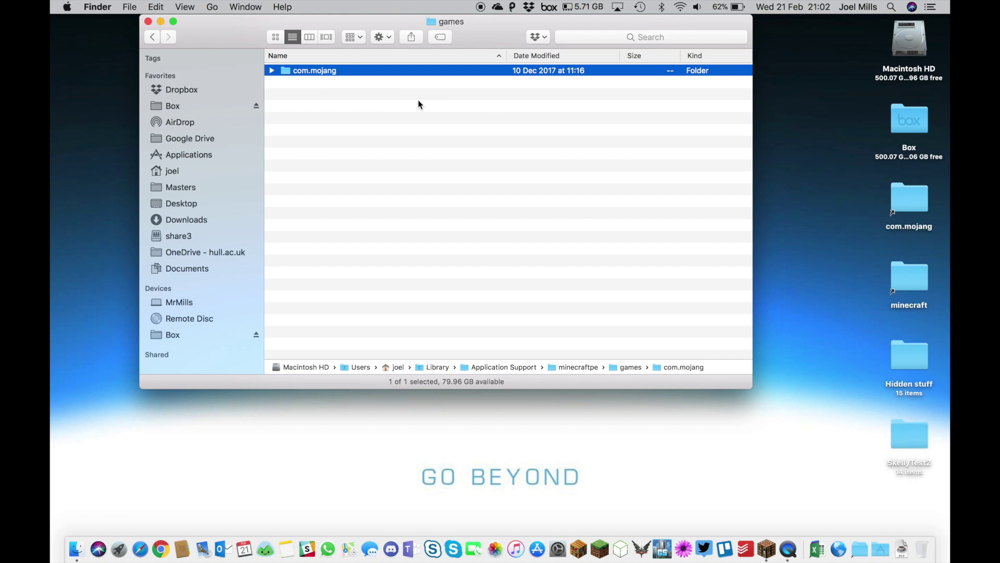
# Open com.mojang › minecraftWorlds to view its 10 worlds, then close the window
pyautogui.doubleClick(289, 71)
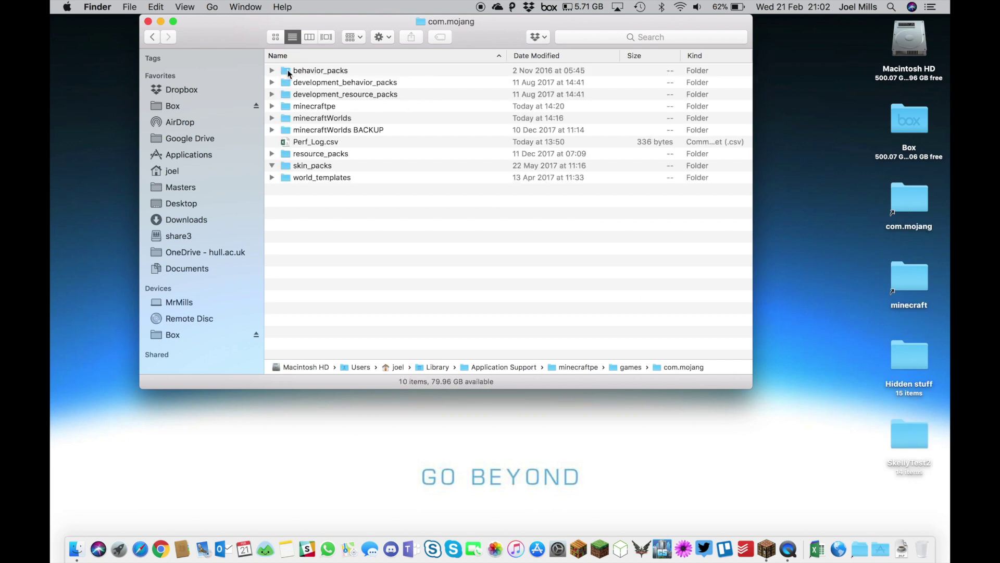
pyautogui.click(286, 119)
pyautogui.doubleClick(285, 120)
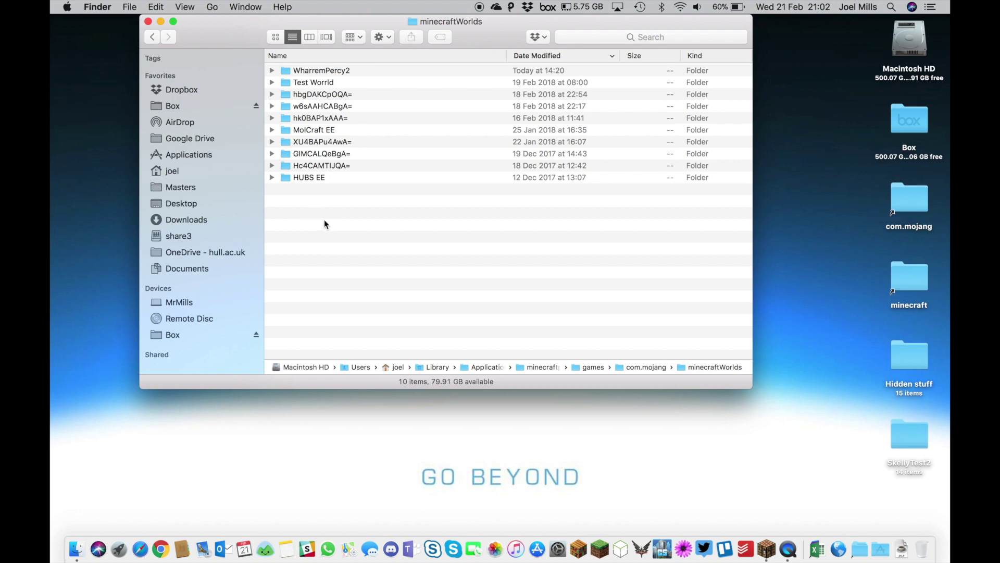
pyautogui.click(148, 21)
pyautogui.click(663, 304)
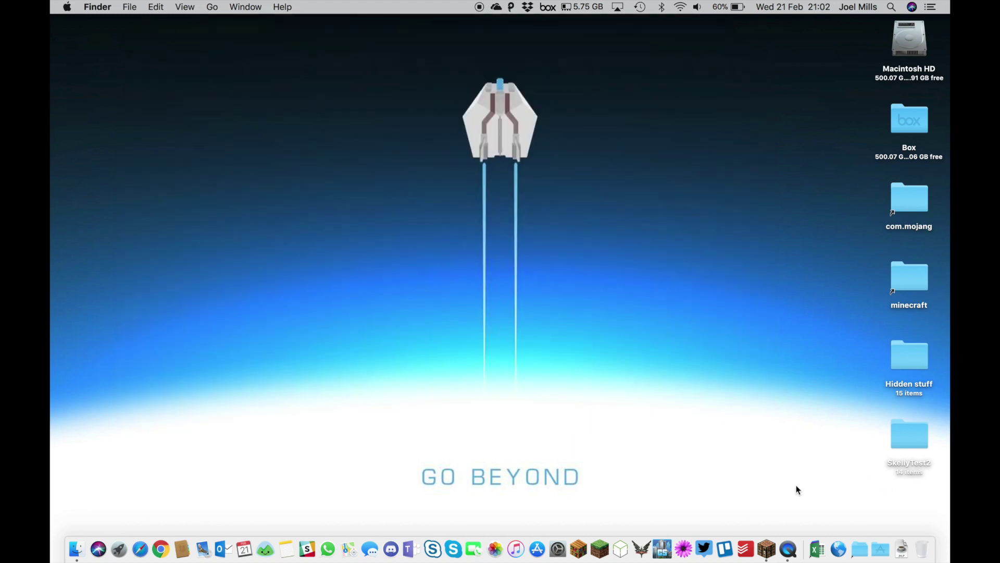